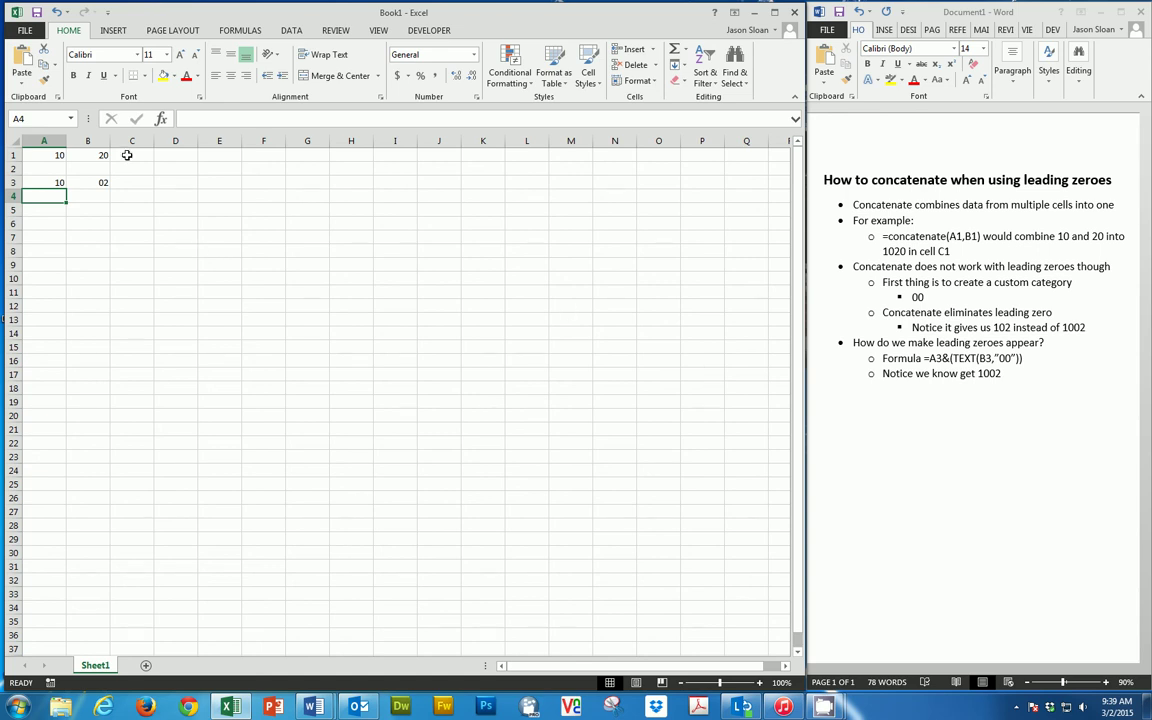
- Enter =CONCATENATE(A1,B1) in C1 so it joins 10 and 20 into 1020
{"action": "left_click", "coordinate": [126, 154]}
{"action": "left_click", "coordinate": [192, 120]}
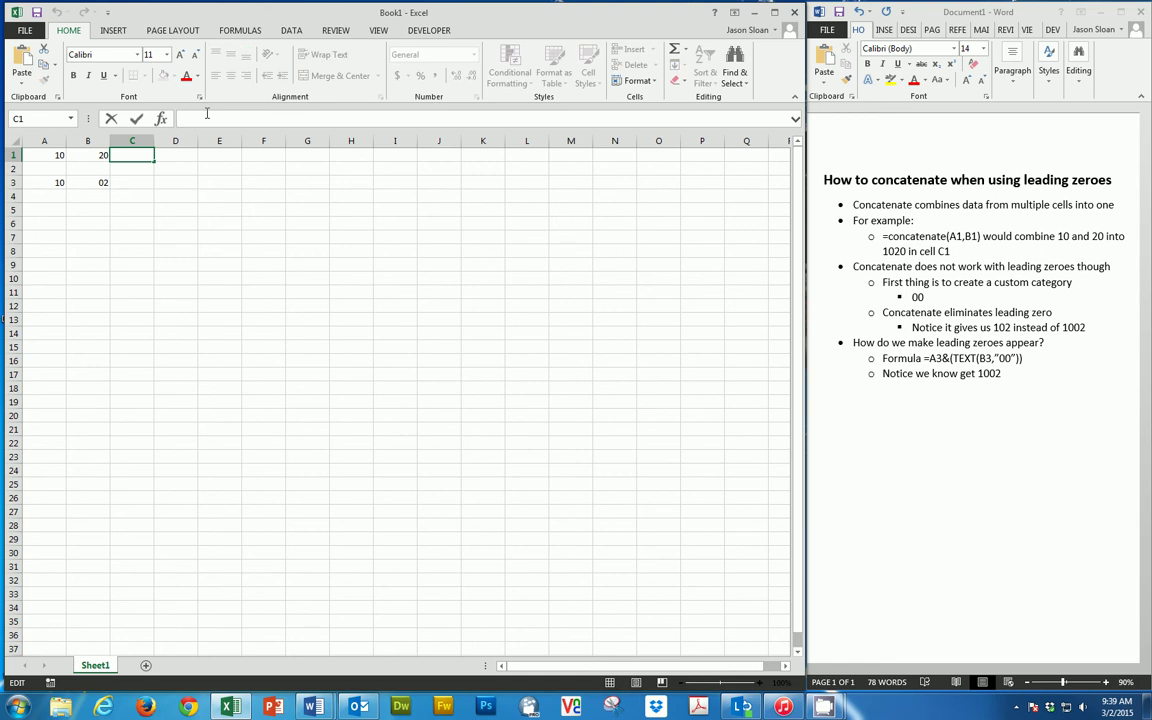
{"action": "type", "text": "="}
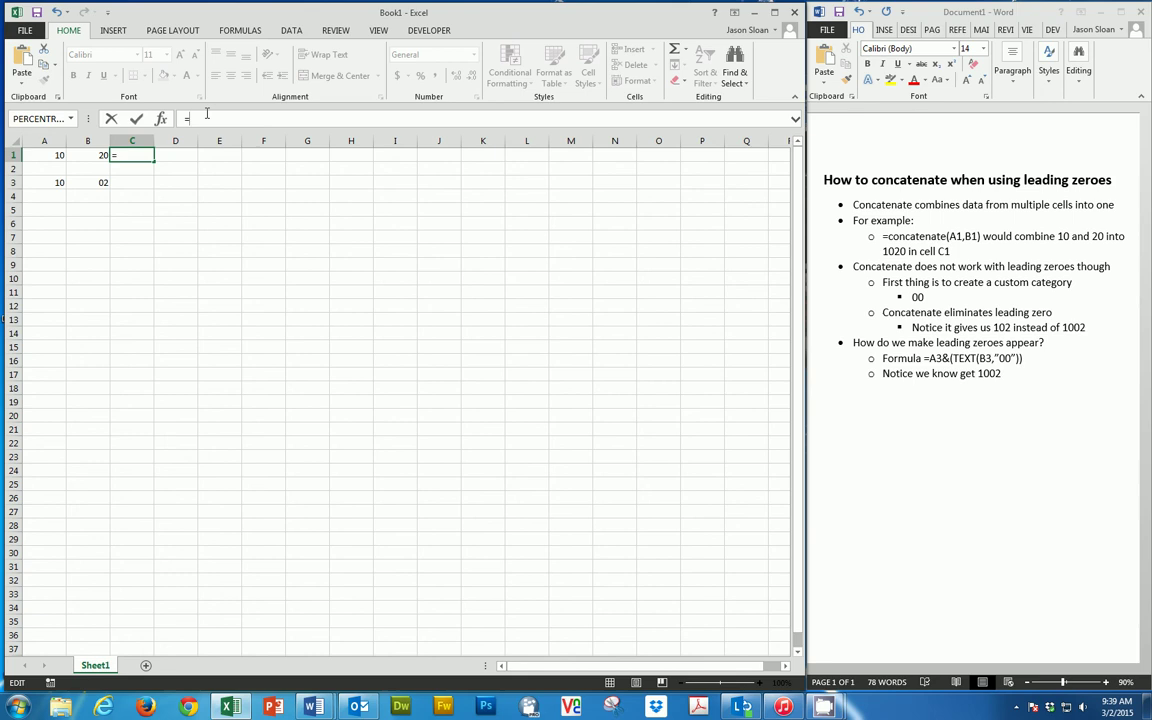
{"action": "type", "text": "con"}
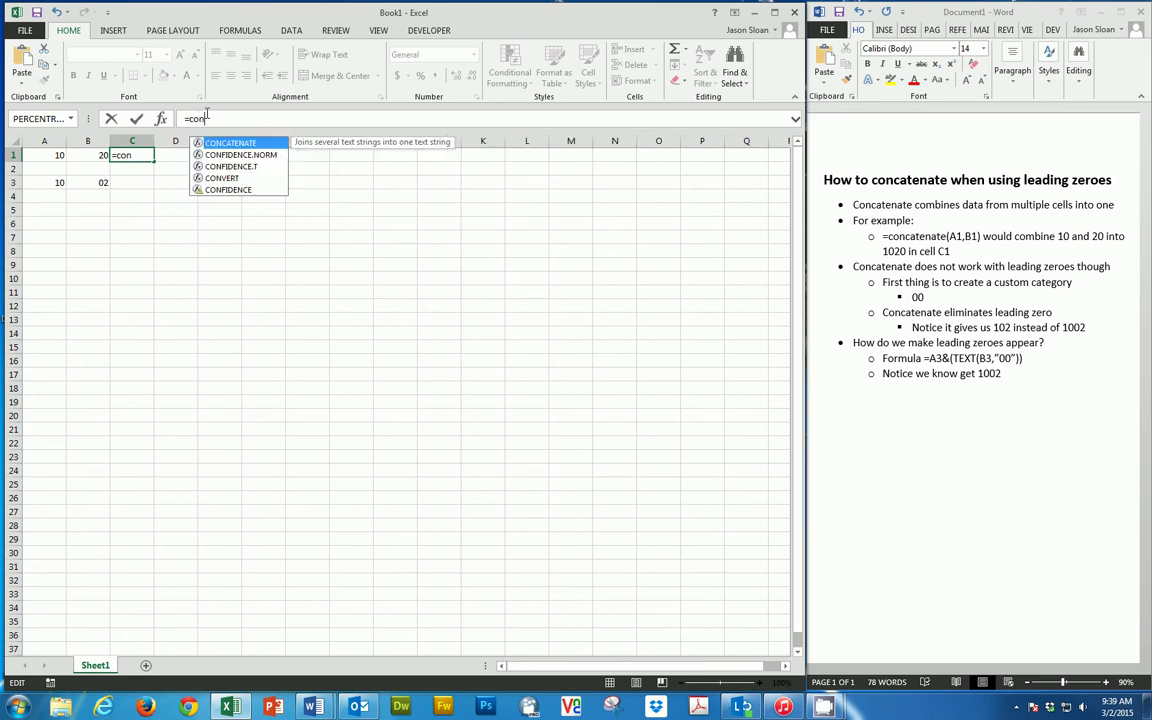
{"action": "type", "text": "c"}
{"action": "key", "text": "Tab"}
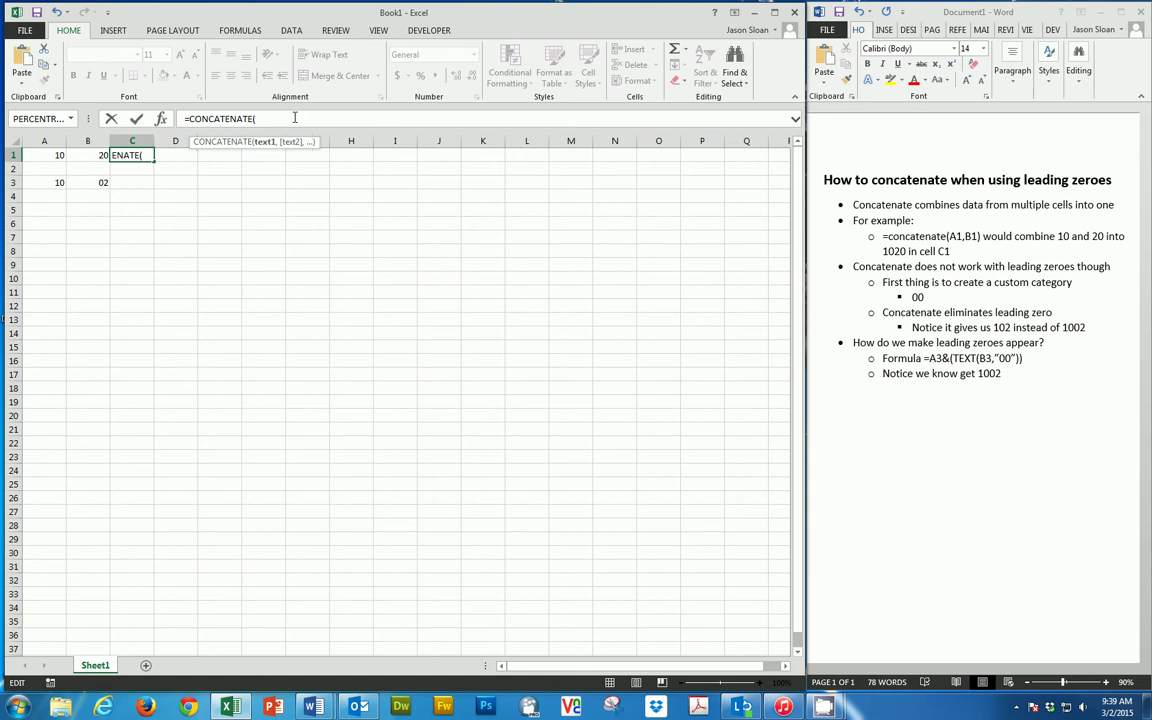
{"action": "type", "text": "a1,b1"}
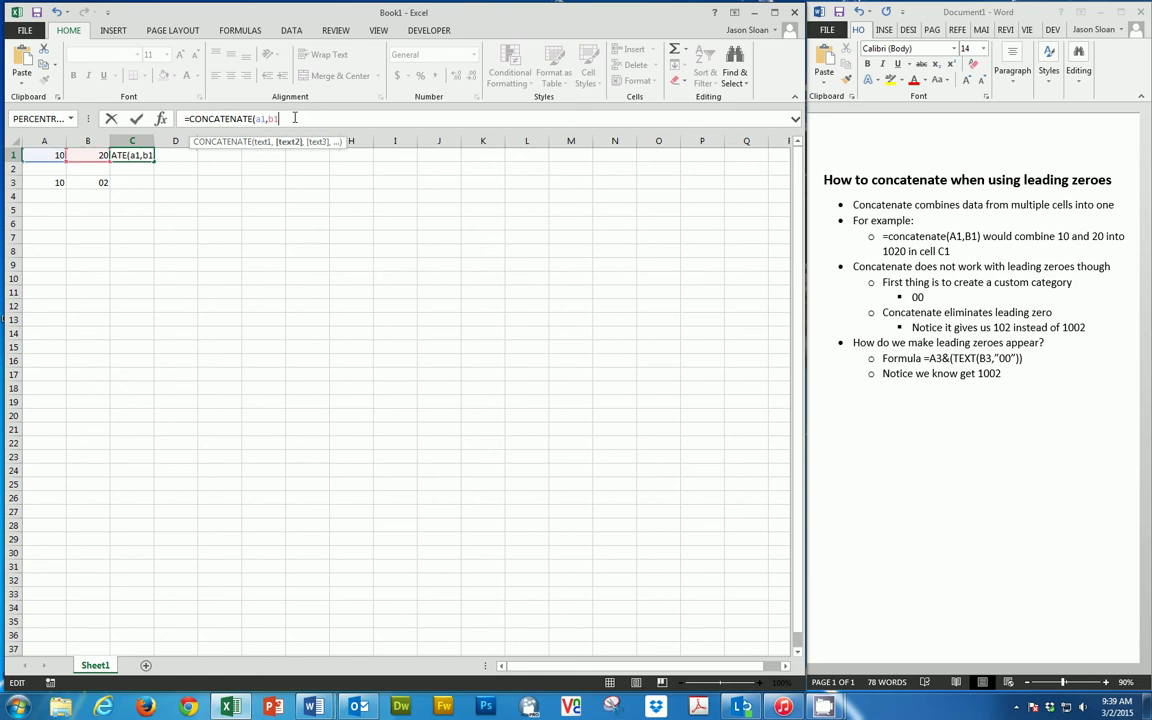
{"action": "key", "text": "Return"}
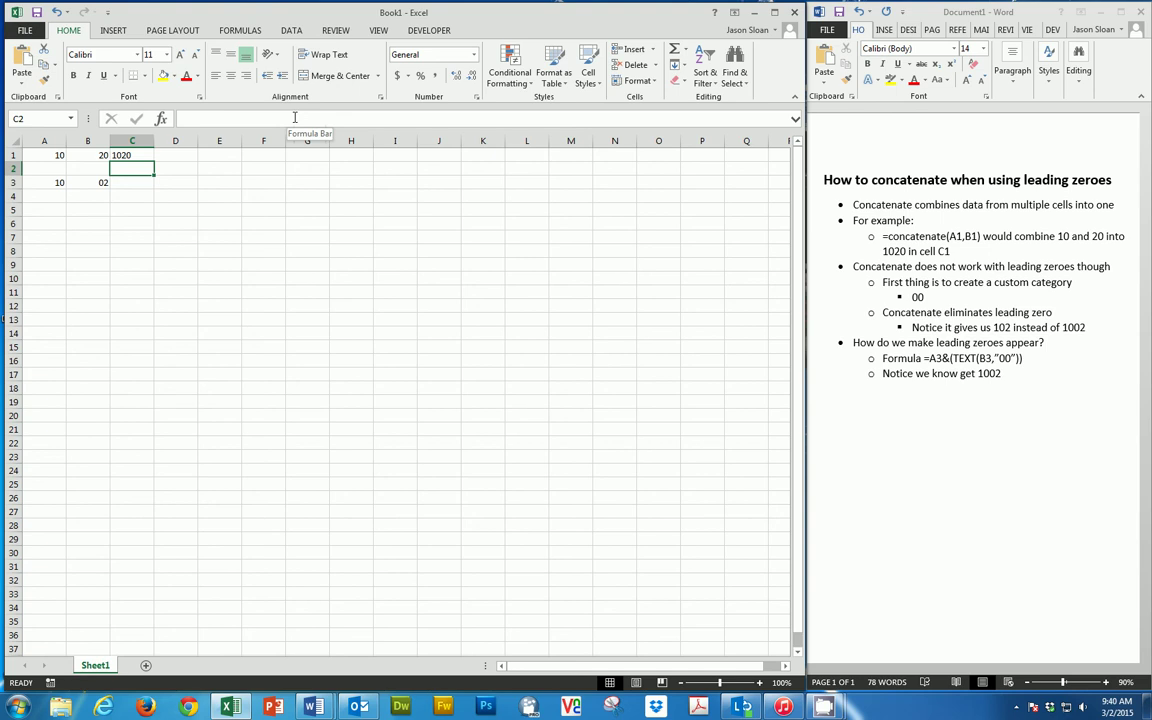
- Enter =CONCATENATE(A3,B3) in C3, removing the duplicate parenthesis, so it shows 102
{"action": "left_click", "coordinate": [152, 182]}
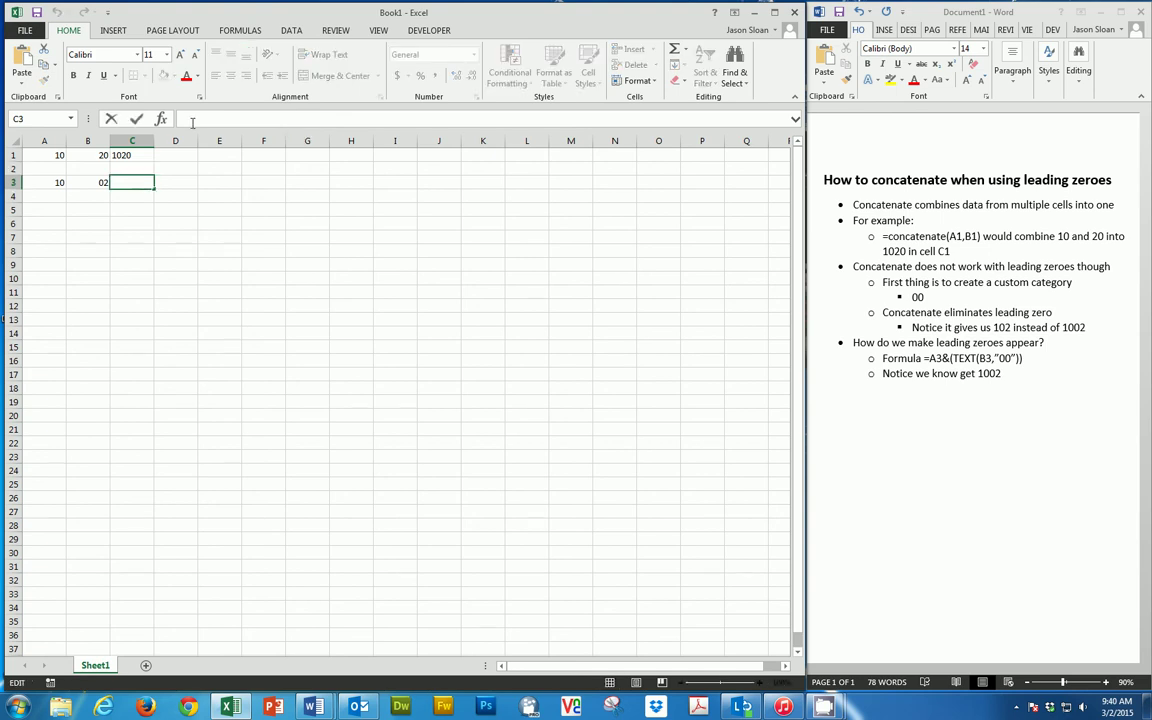
{"action": "type", "text": "=con"}
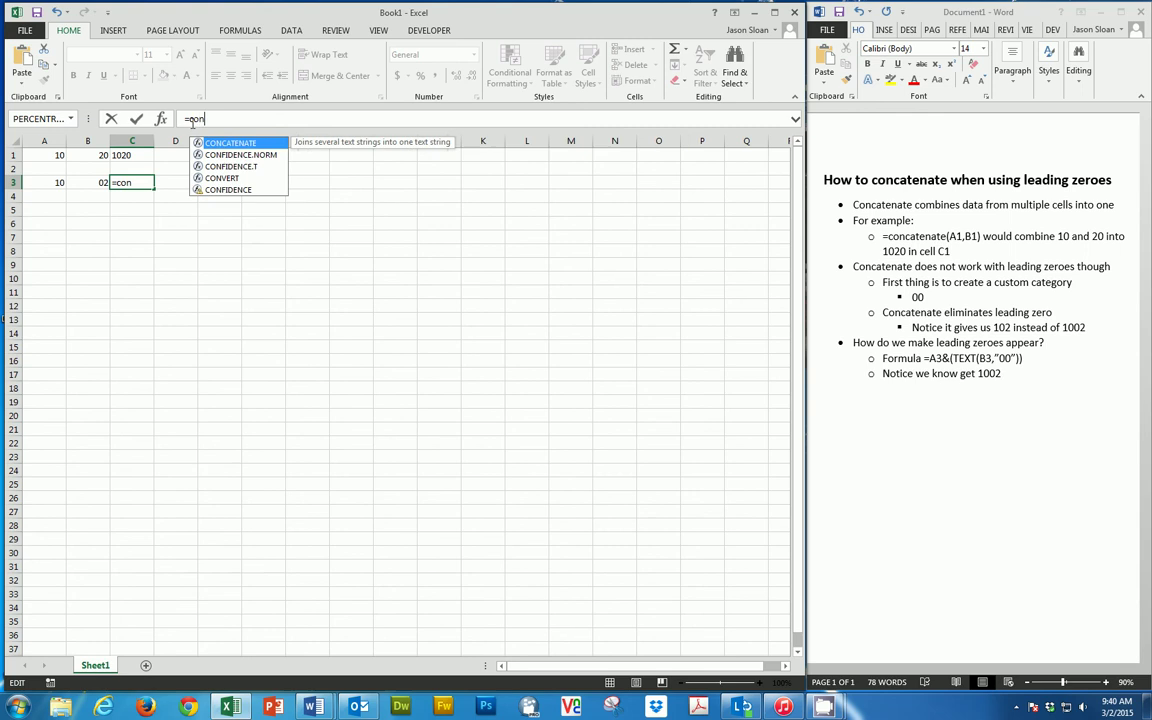
{"action": "double_click", "coordinate": [225, 145]}
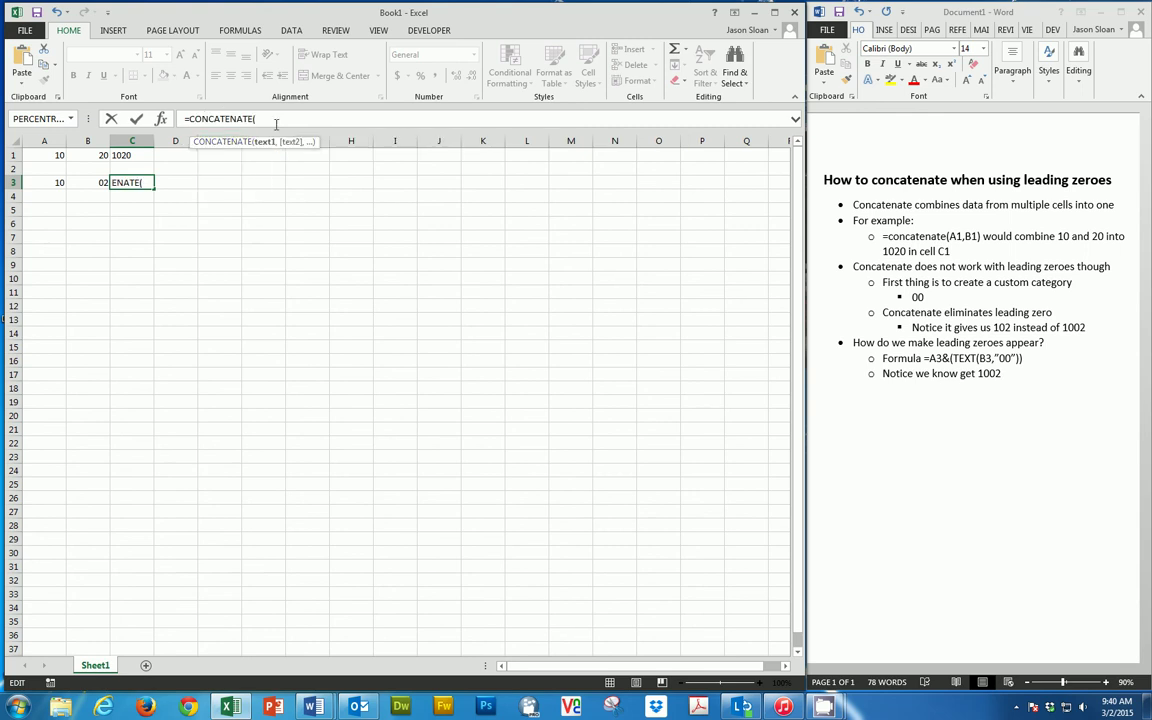
{"action": "type", "text": "(a3"}
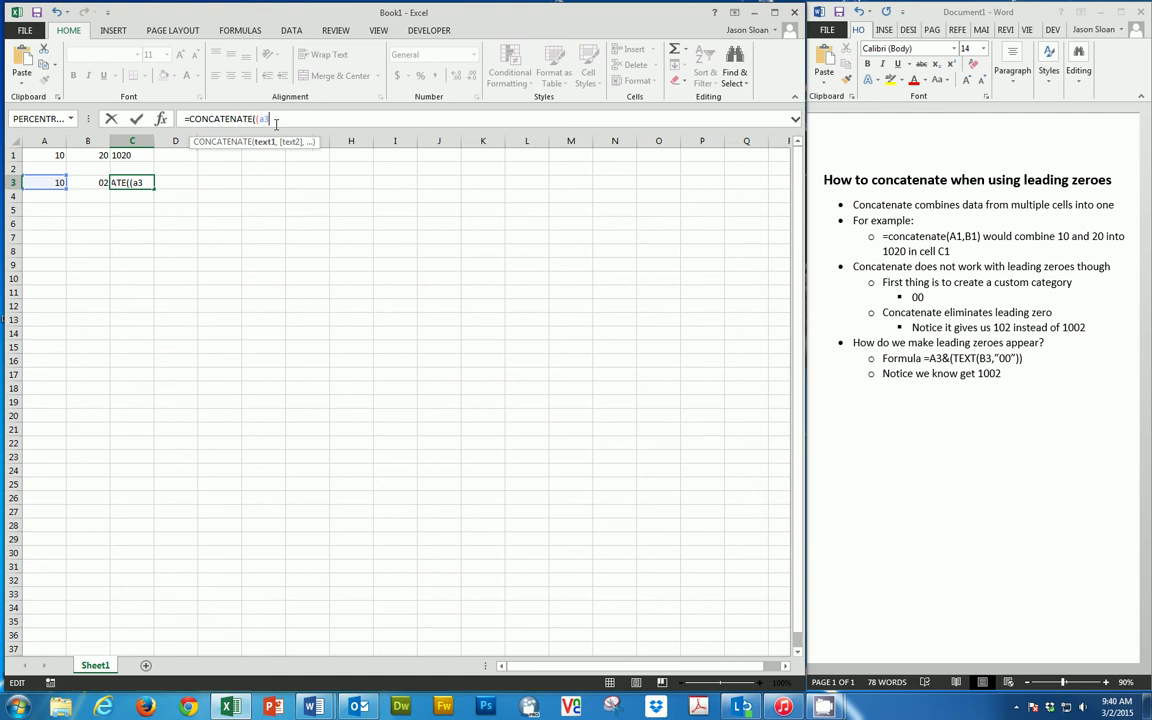
{"action": "type", "text": ",b3"}
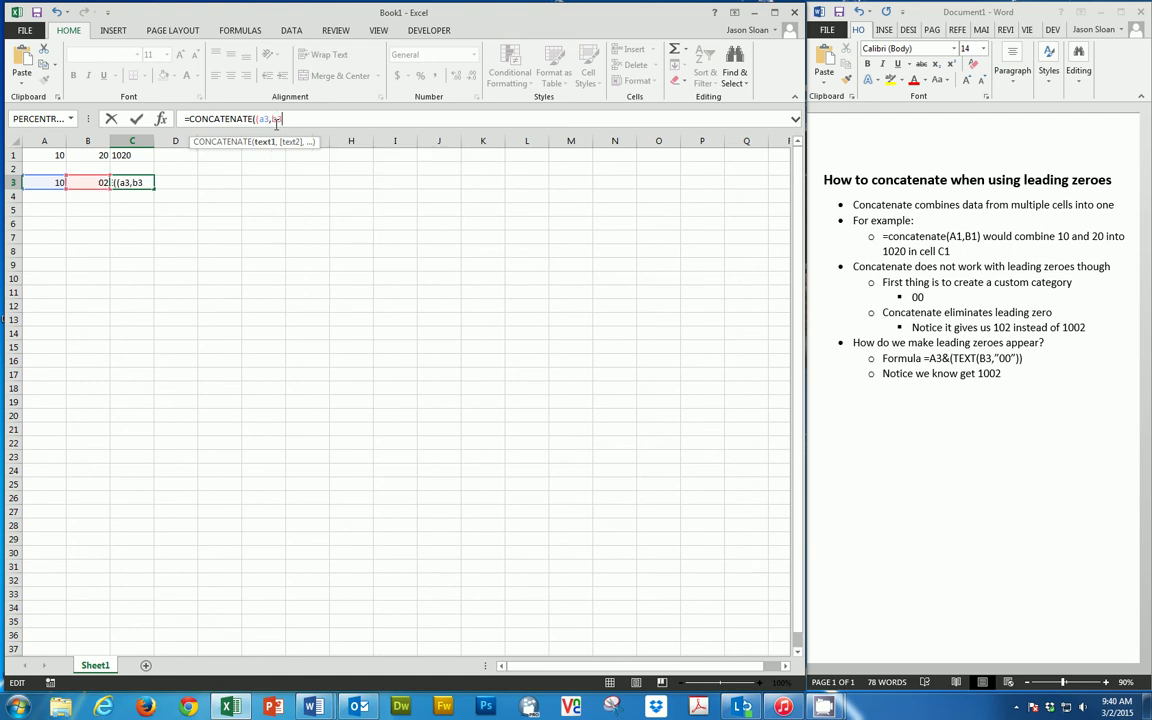
{"action": "type", "text": ")"}
{"action": "left_click", "coordinate": [258, 120]}
{"action": "key", "text": "BackSpace"}
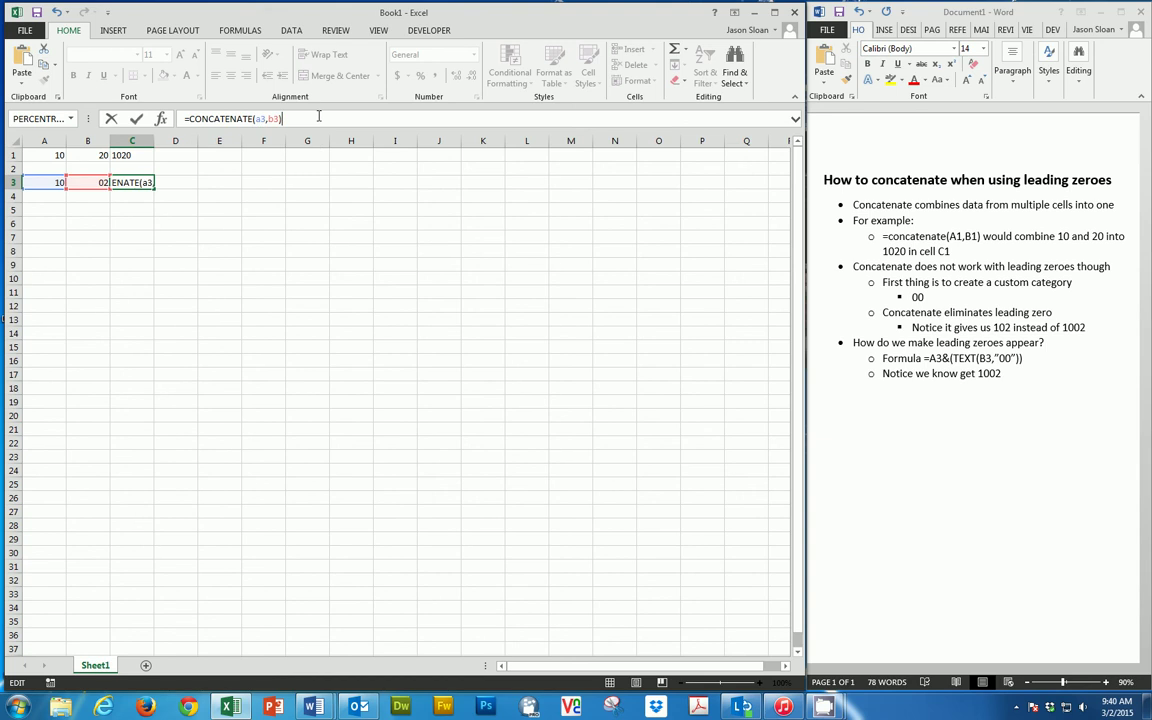
{"action": "key", "text": "Return"}
- Remove the stray character from C4 and undo the 102 result in C3
{"action": "type", "text": "\\"}
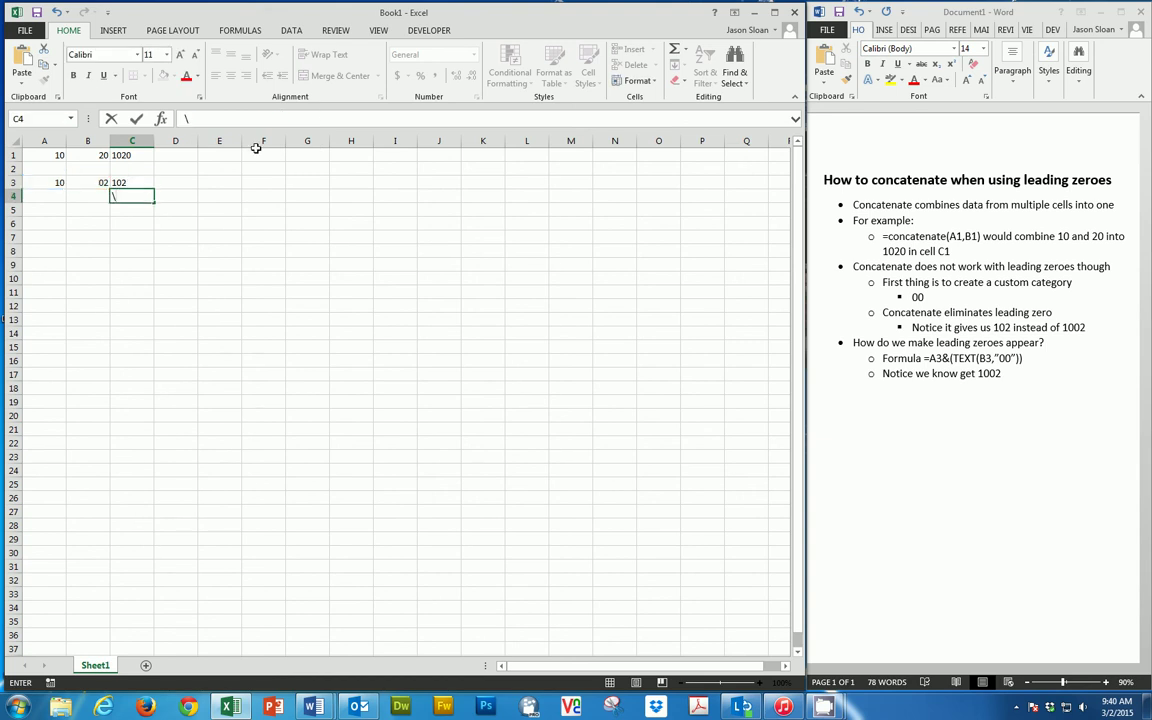
{"action": "key", "text": "BackSpace"}
{"action": "left_click", "coordinate": [129, 182]}
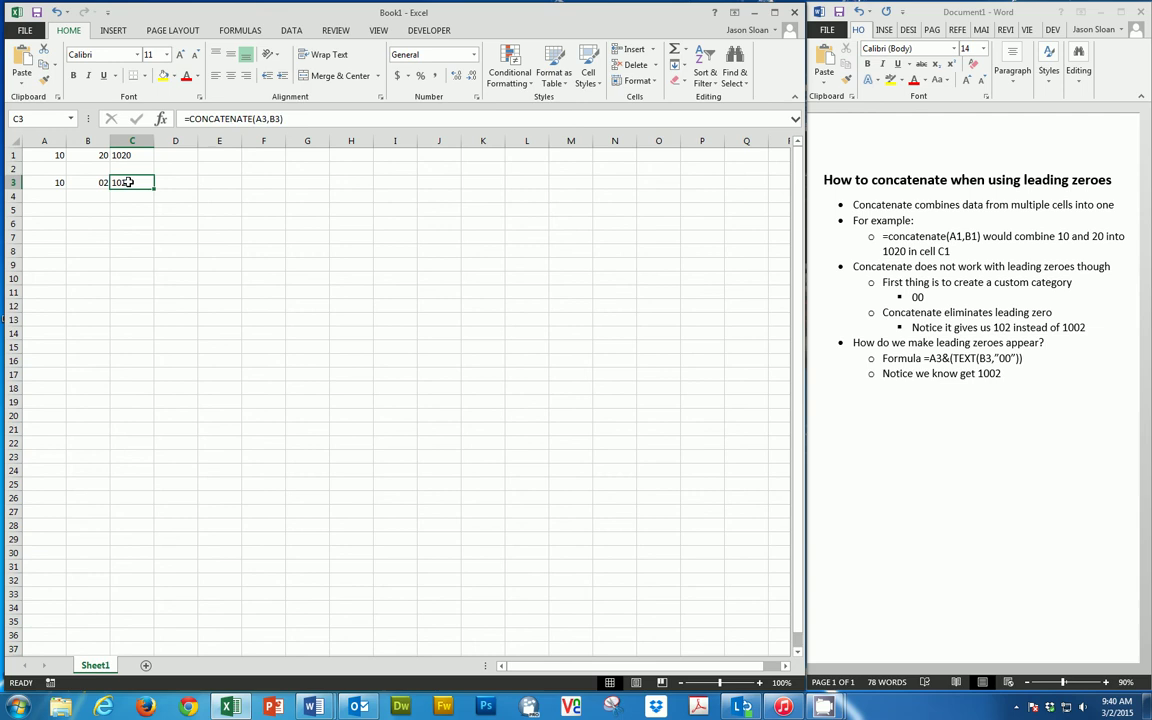
{"action": "key", "text": "ctrl+z"}
- Give B3 the custom number format 0000 so it shows 0002
{"action": "left_click", "coordinate": [88, 183]}
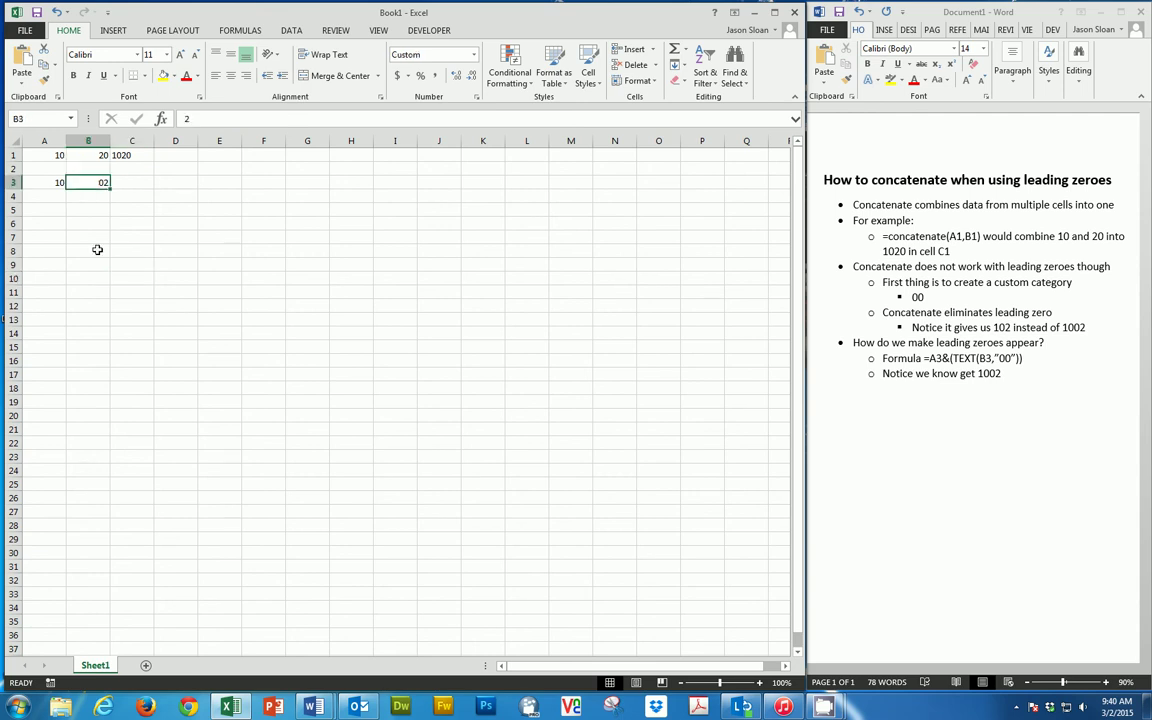
{"action": "left_click", "coordinate": [477, 97]}
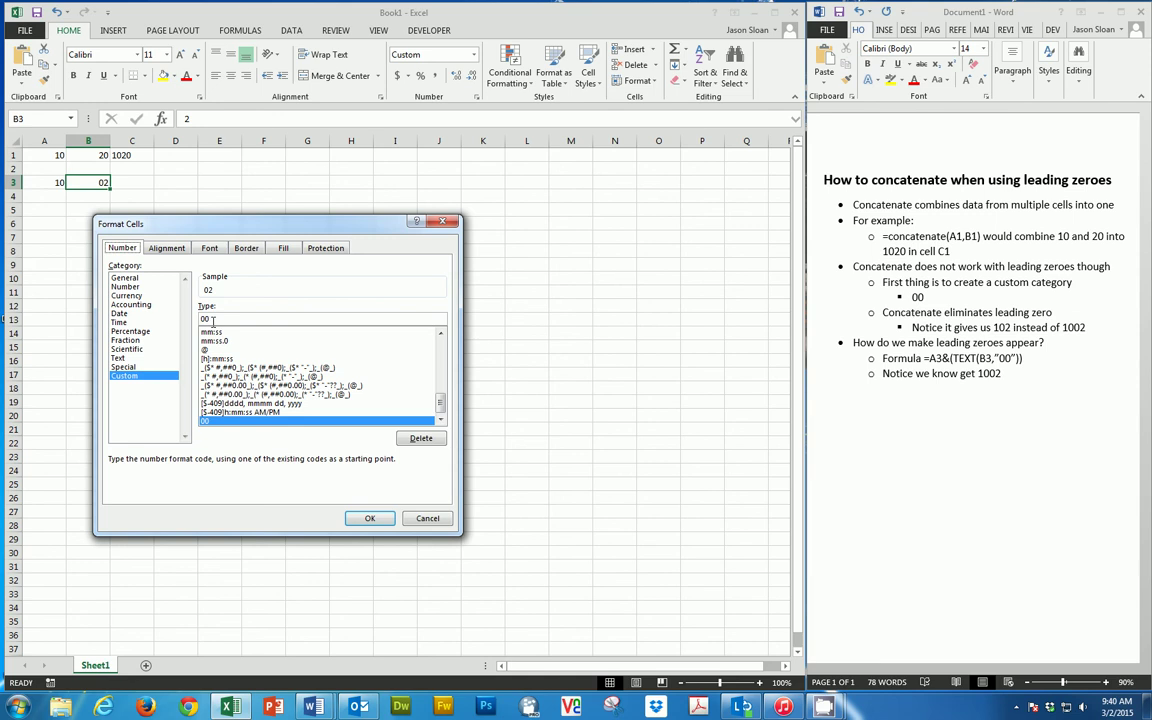
{"action": "type", "text": "00"}
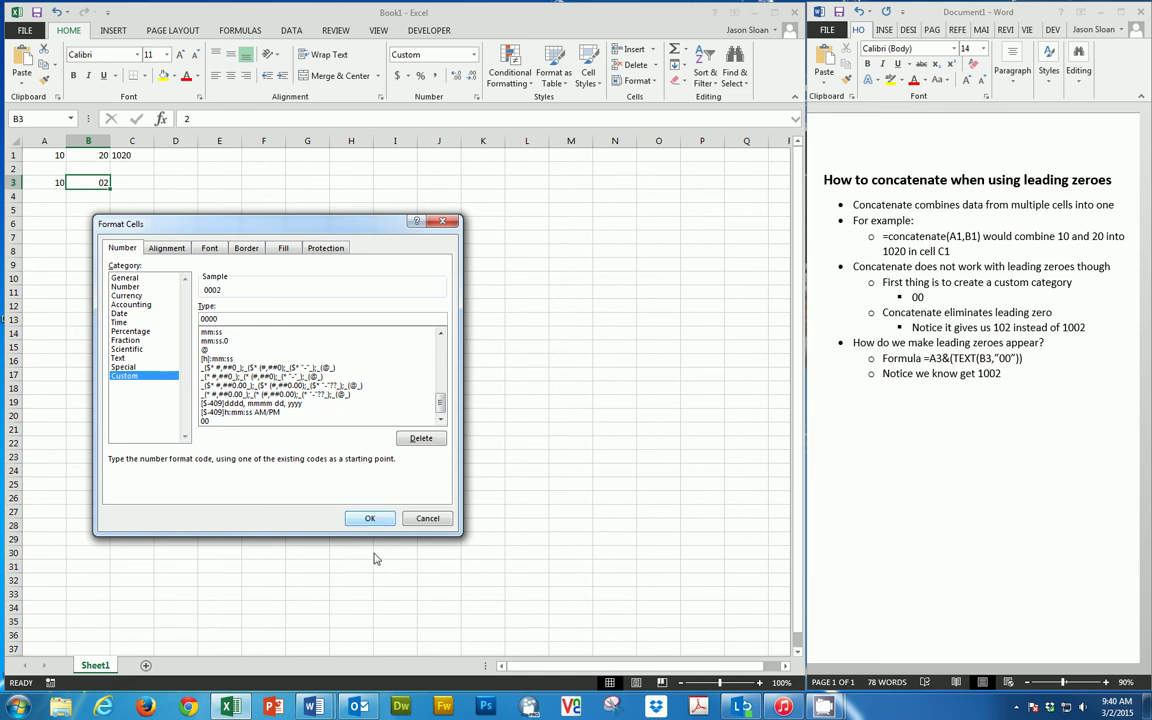
{"action": "key", "text": "Return"}
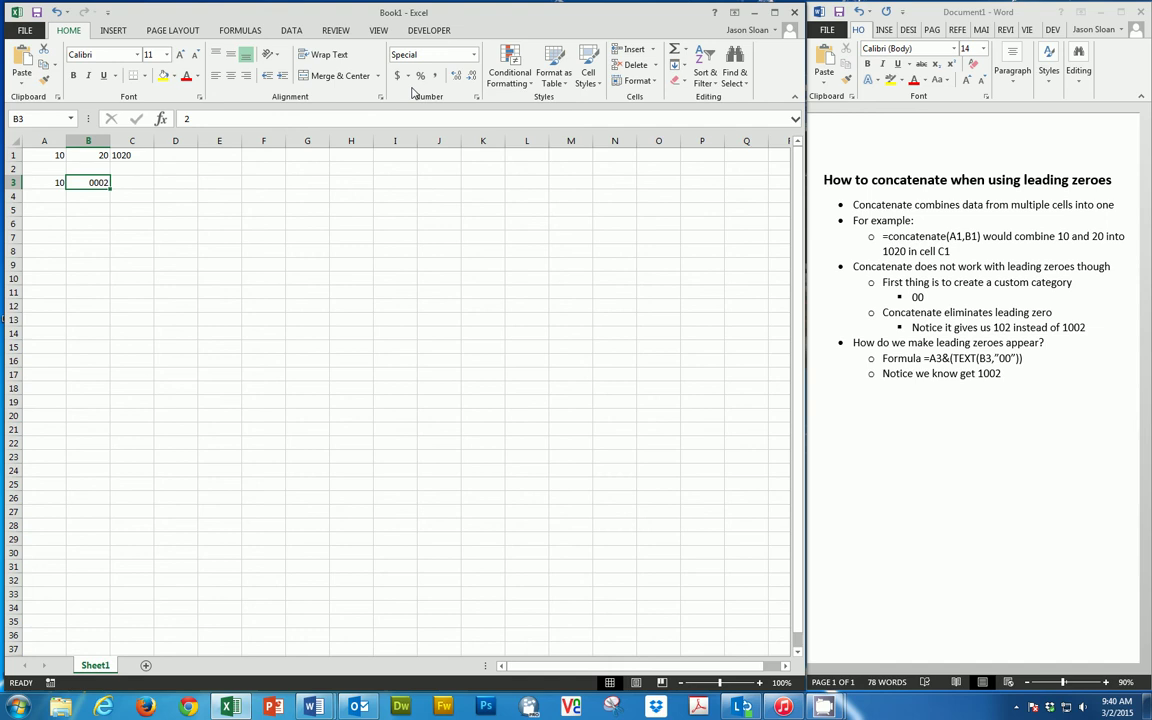
- Change B3's custom format code back to 00 so it displays 02
{"action": "left_click", "coordinate": [477, 99]}
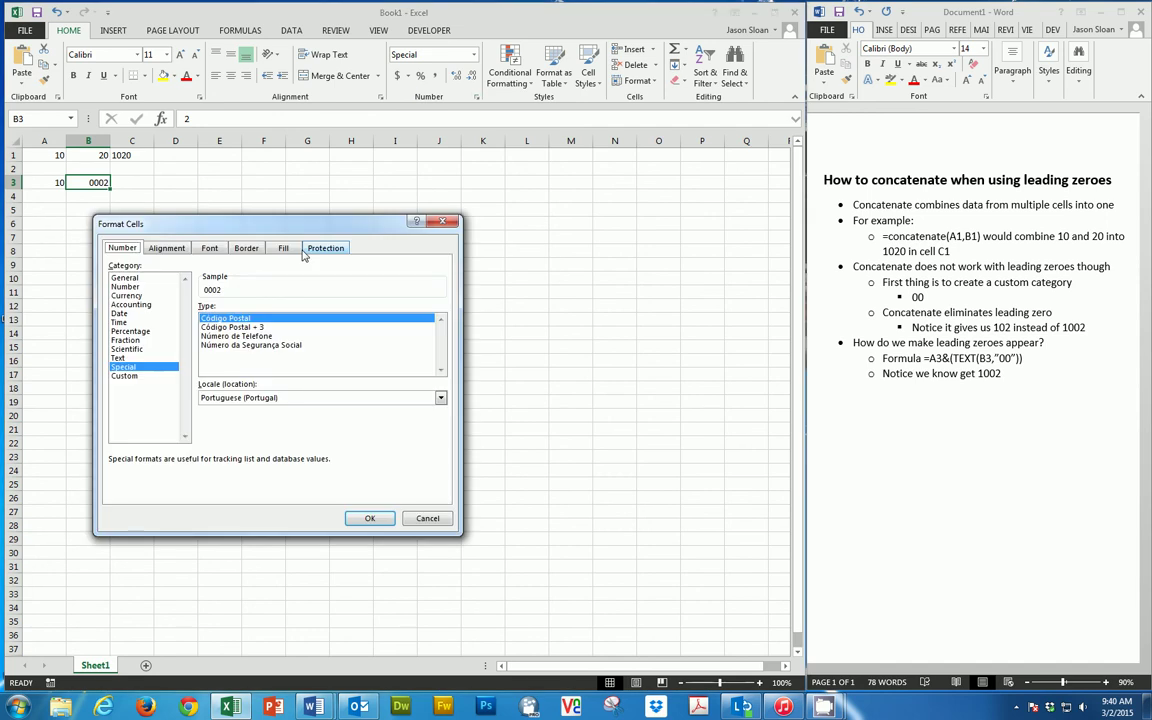
{"action": "left_click", "coordinate": [126, 376]}
{"action": "left_click", "coordinate": [227, 318]}
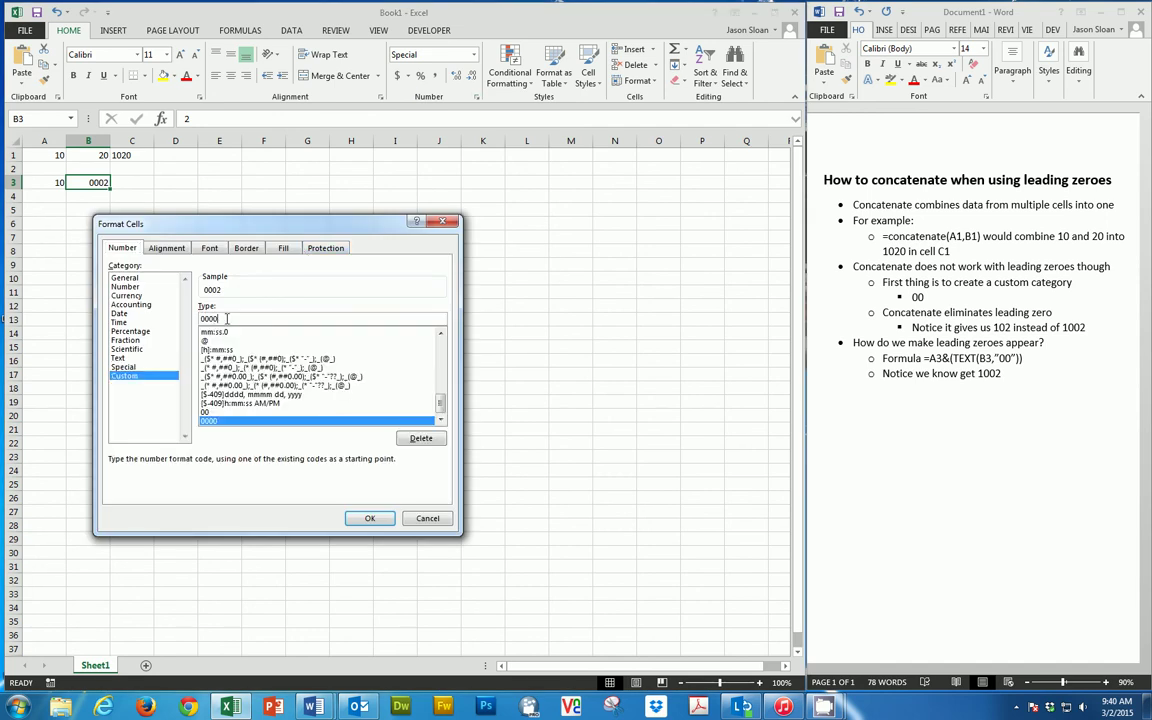
{"action": "key", "text": "BackSpace"}
{"action": "key", "text": "BackSpace"}
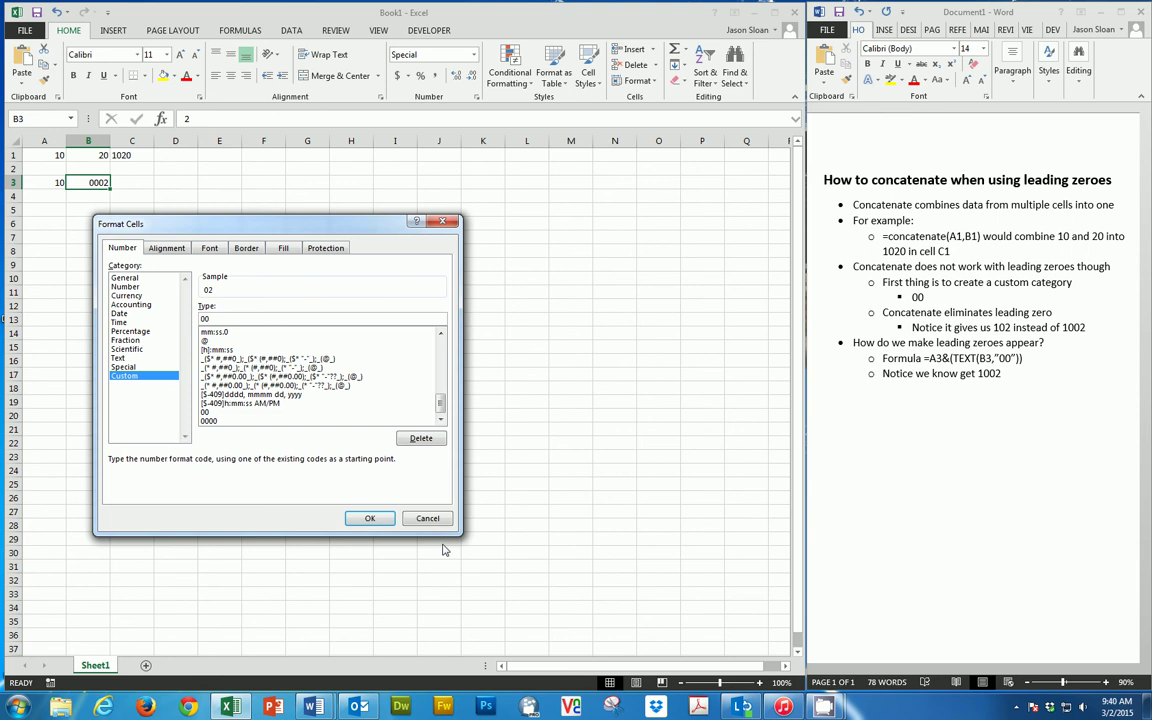
{"action": "left_click", "coordinate": [369, 518]}
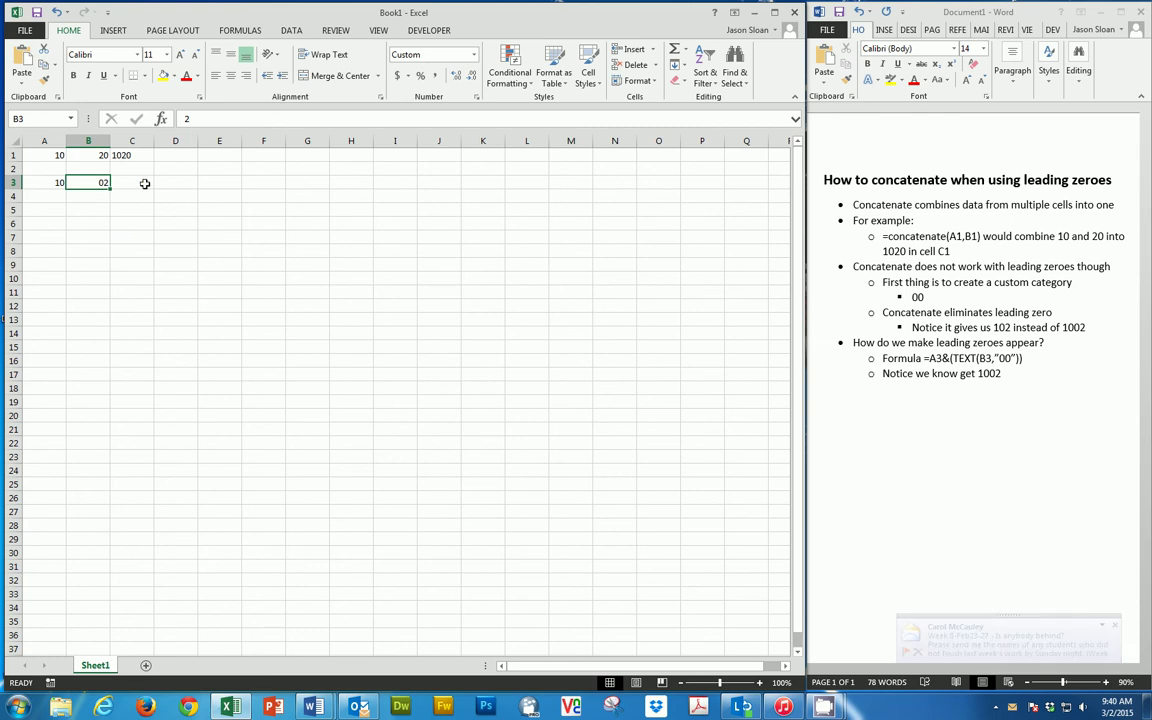
- Enter =CONCATENATE(A3,B3) in C3, correcting the A1 reference to A3, giving 102
{"action": "left_click", "coordinate": [144, 183]}
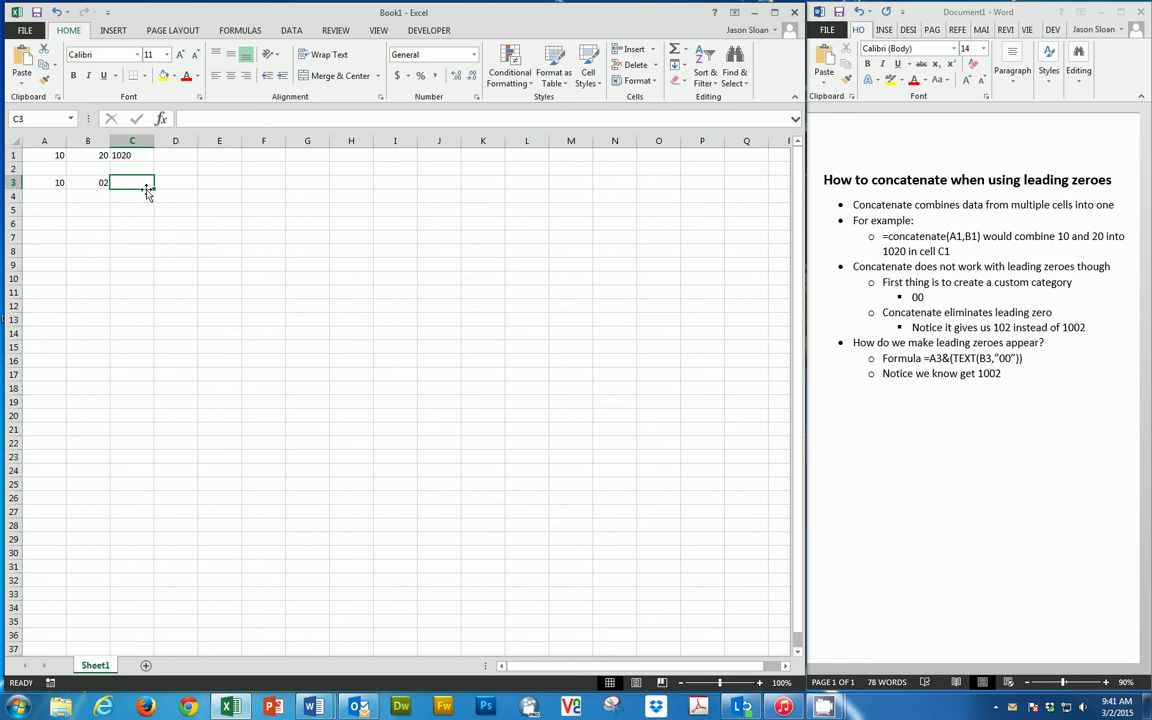
{"action": "left_click", "coordinate": [203, 120]}
{"action": "type", "text": "=c"}
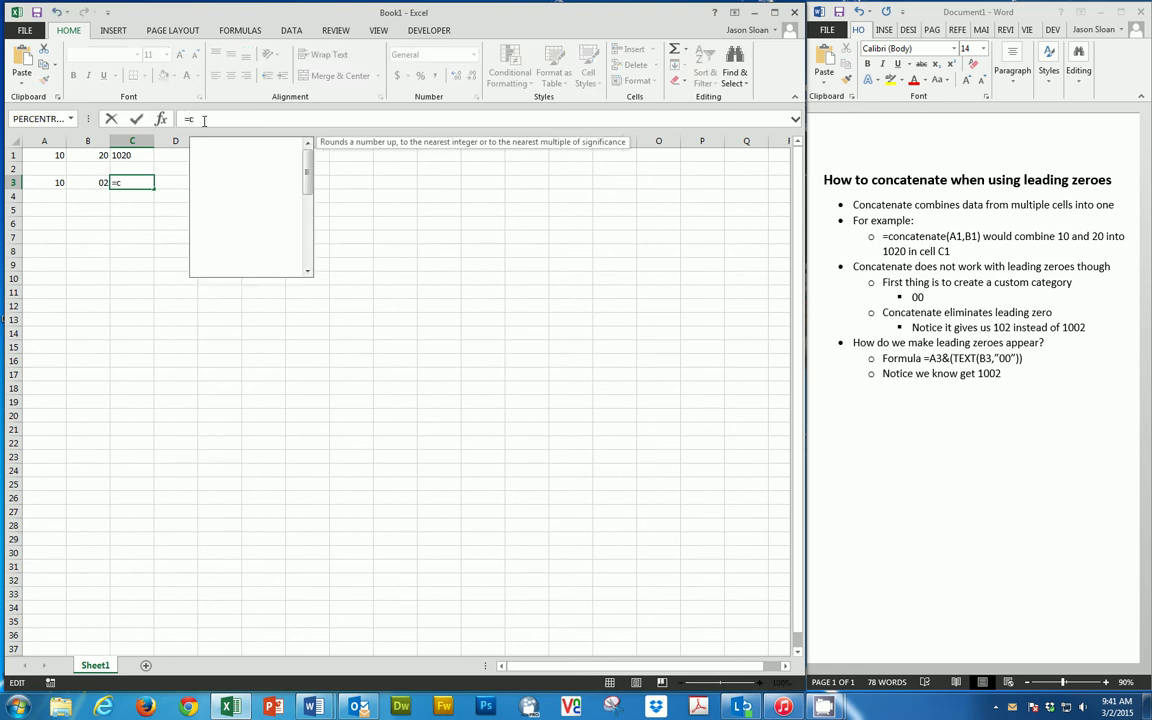
{"action": "type", "text": "on"}
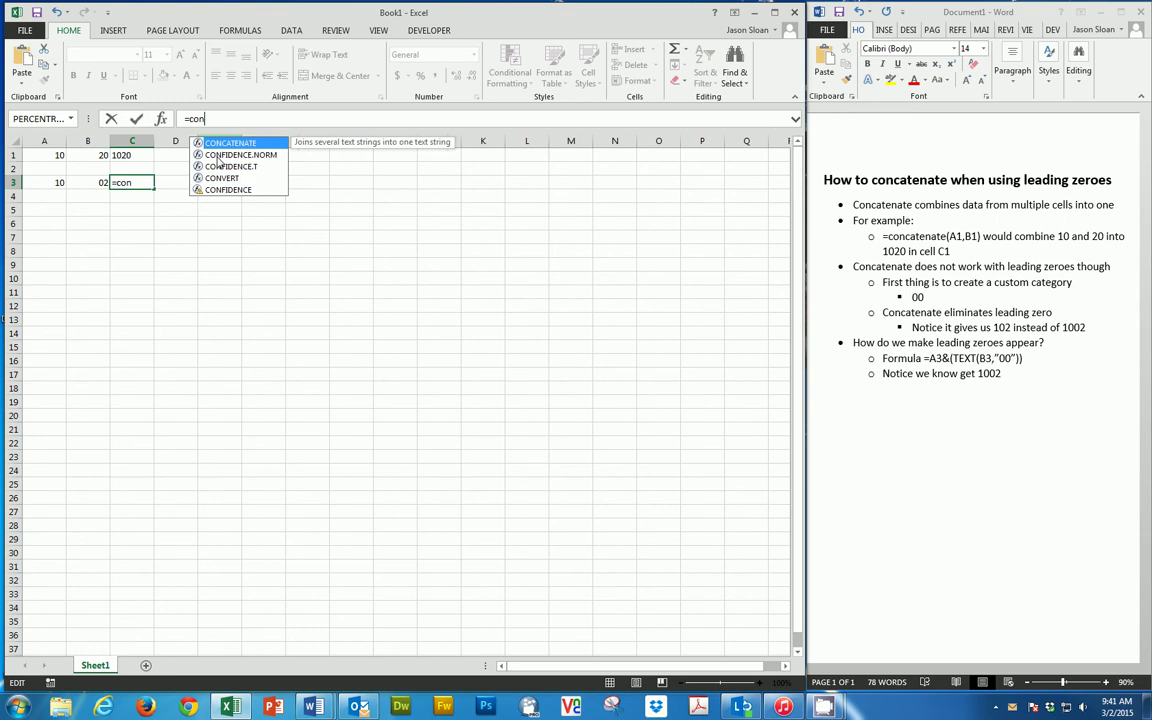
{"action": "double_click", "coordinate": [224, 144]}
{"action": "type", "text": "a"}
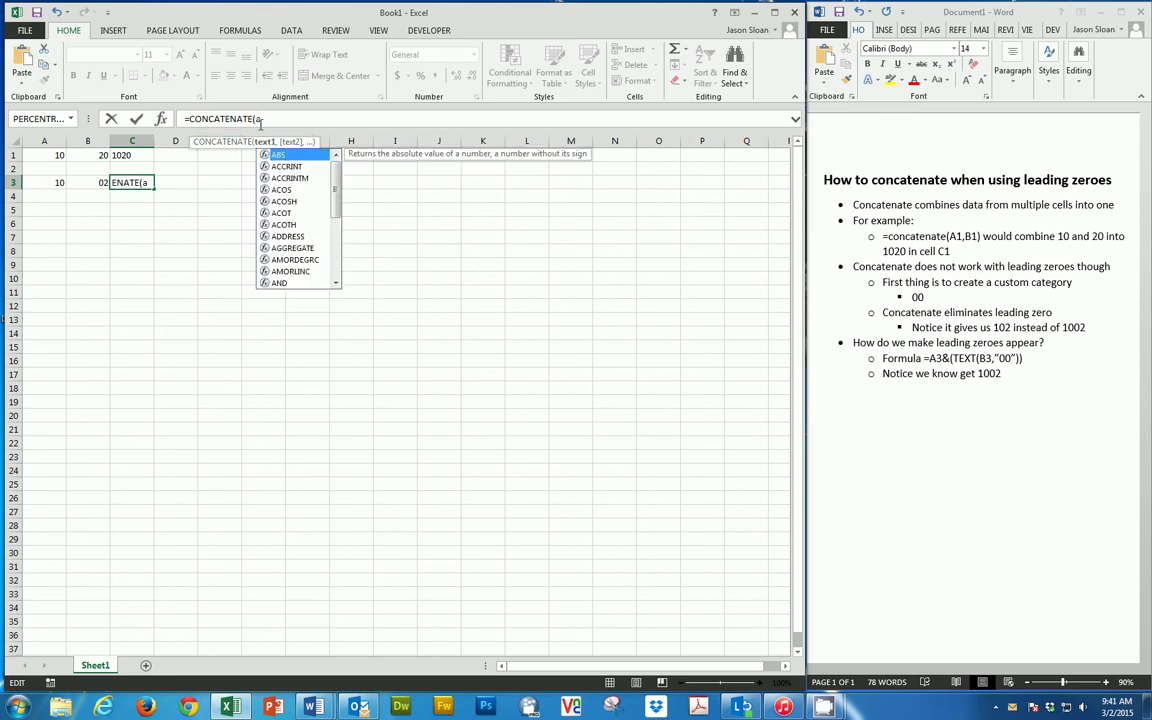
{"action": "type", "text": "3,b3)"}
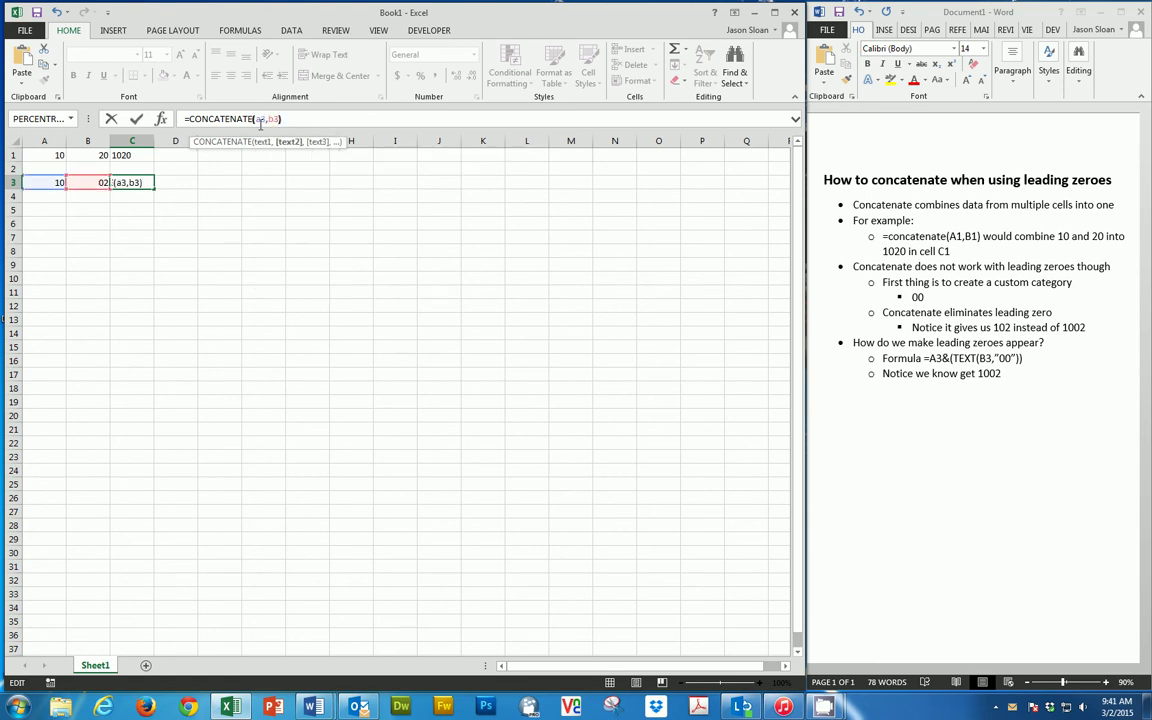
{"action": "key", "text": "Return"}
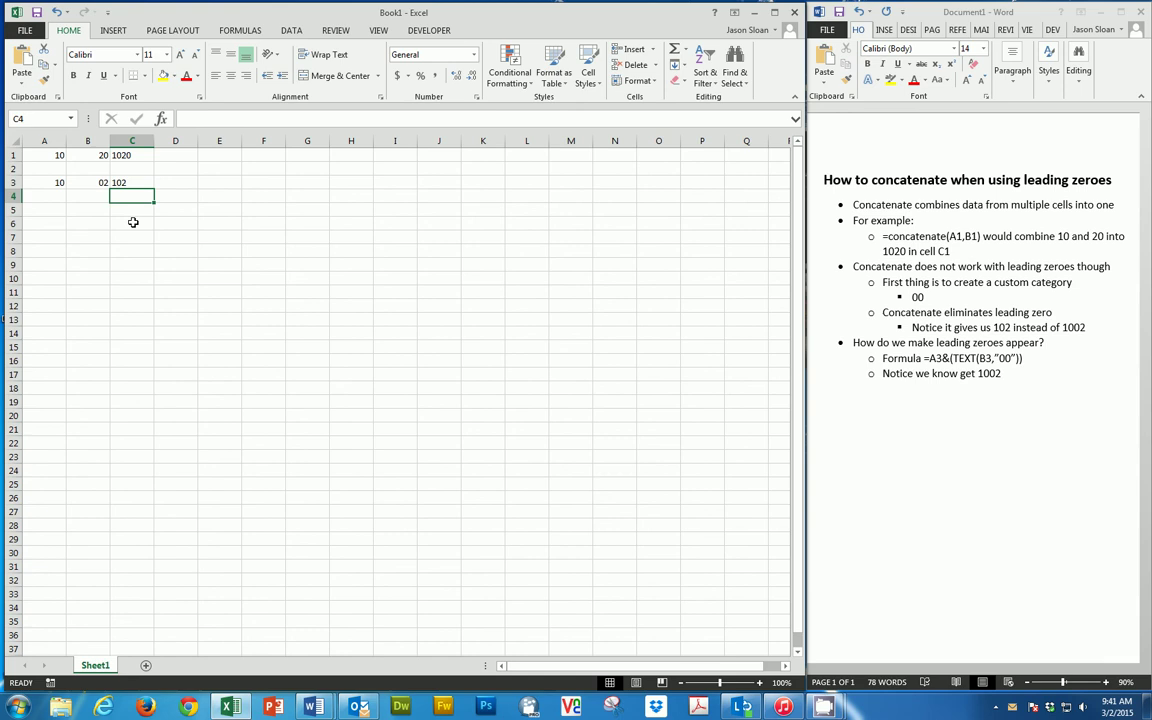
{"action": "left_click", "coordinate": [130, 179]}
- Replace C3's formula with =A3&(TEXT(B3,"00")) so it shows 1002
{"action": "key", "text": "Delete"}
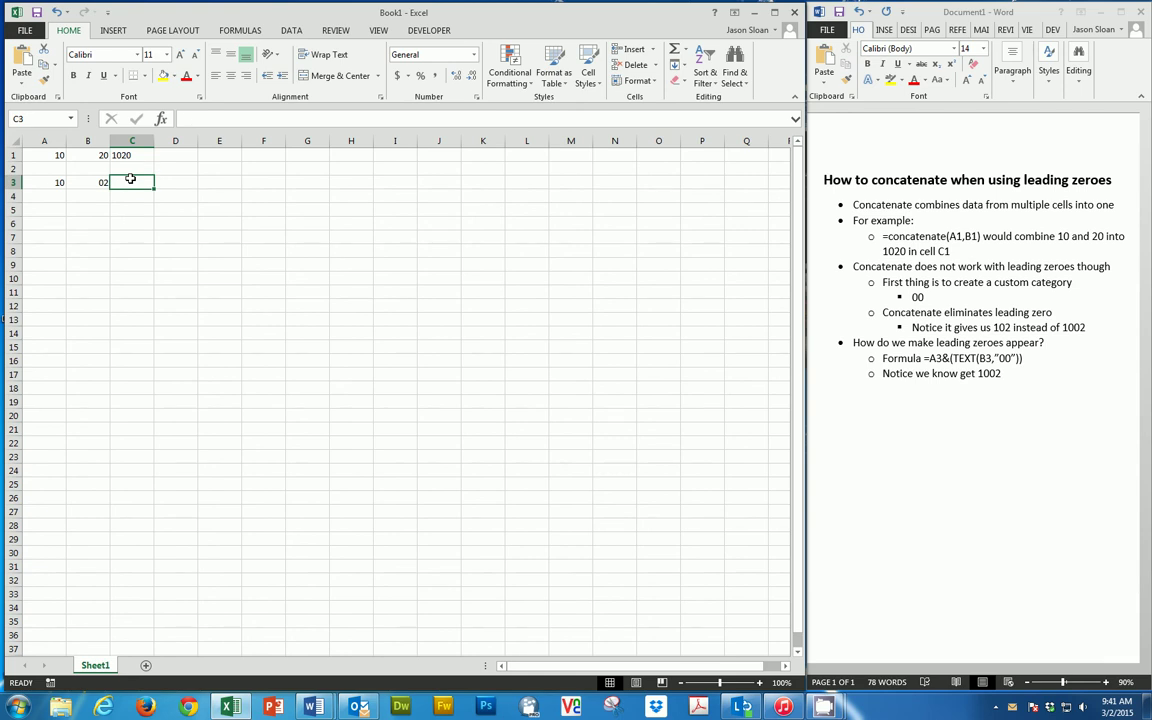
{"action": "key", "text": "Down"}
{"action": "key", "text": "Down"}
{"action": "key", "text": "Down"}
{"action": "key", "text": "Down"}
{"action": "left_click", "coordinate": [125, 183]}
{"action": "left_click", "coordinate": [186, 124]}
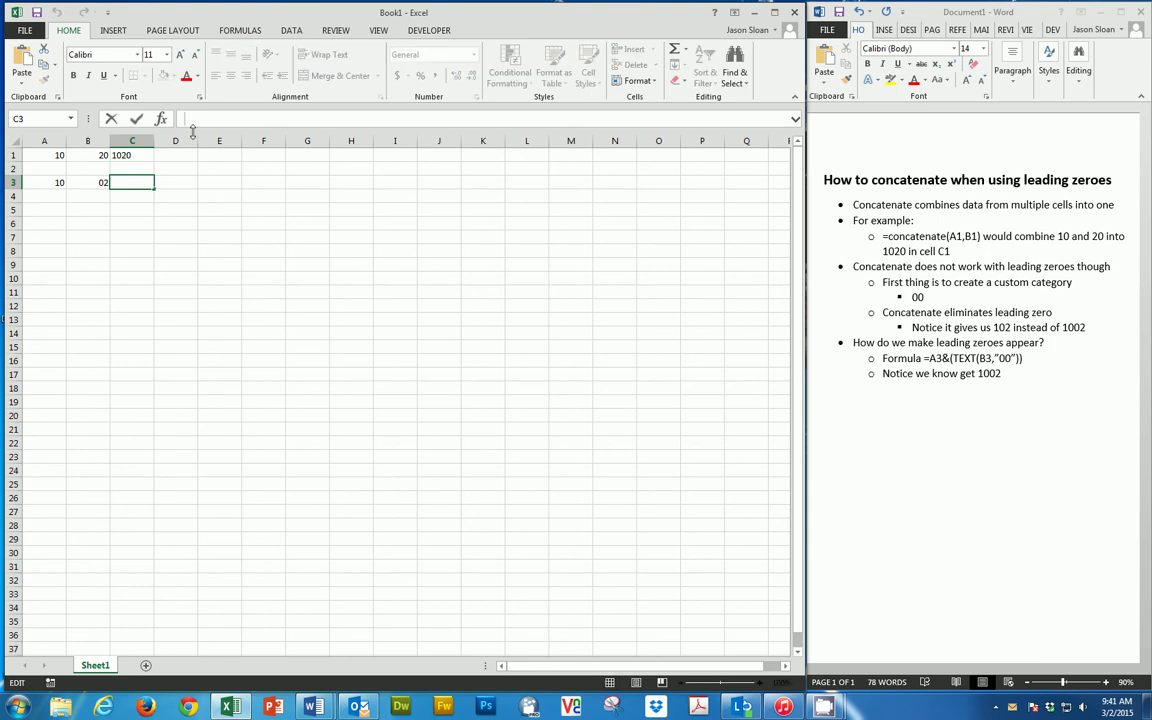
{"action": "type", "text": "="}
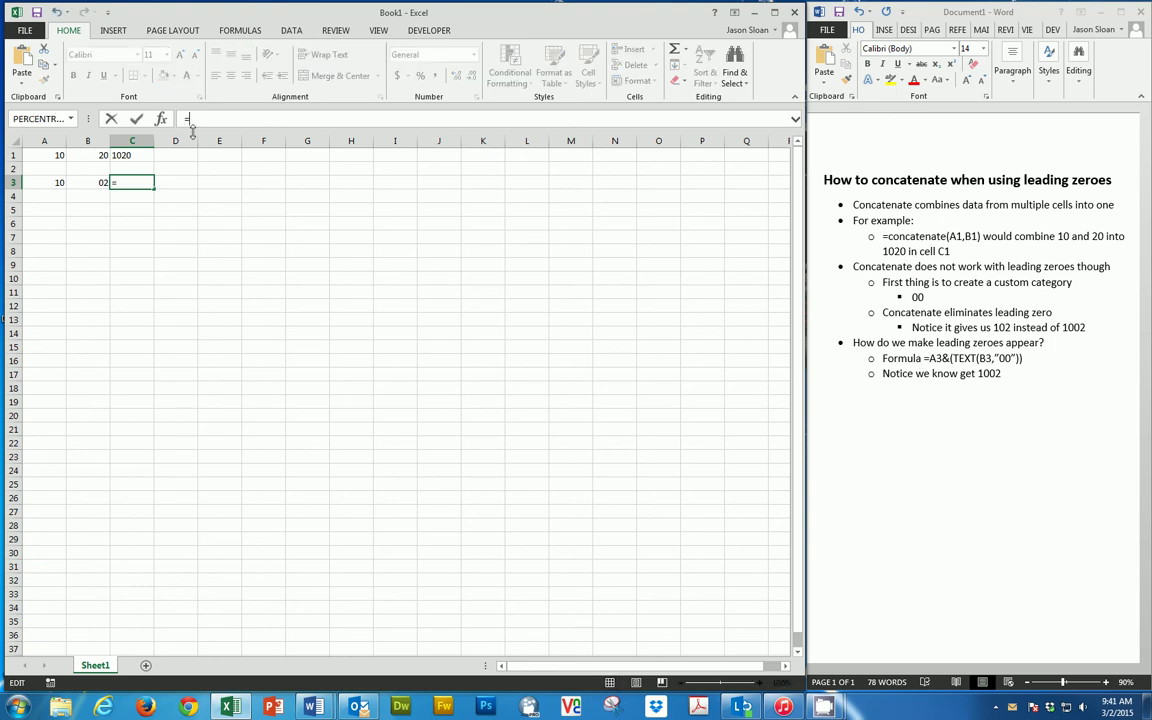
{"action": "type", "text": "A3"}
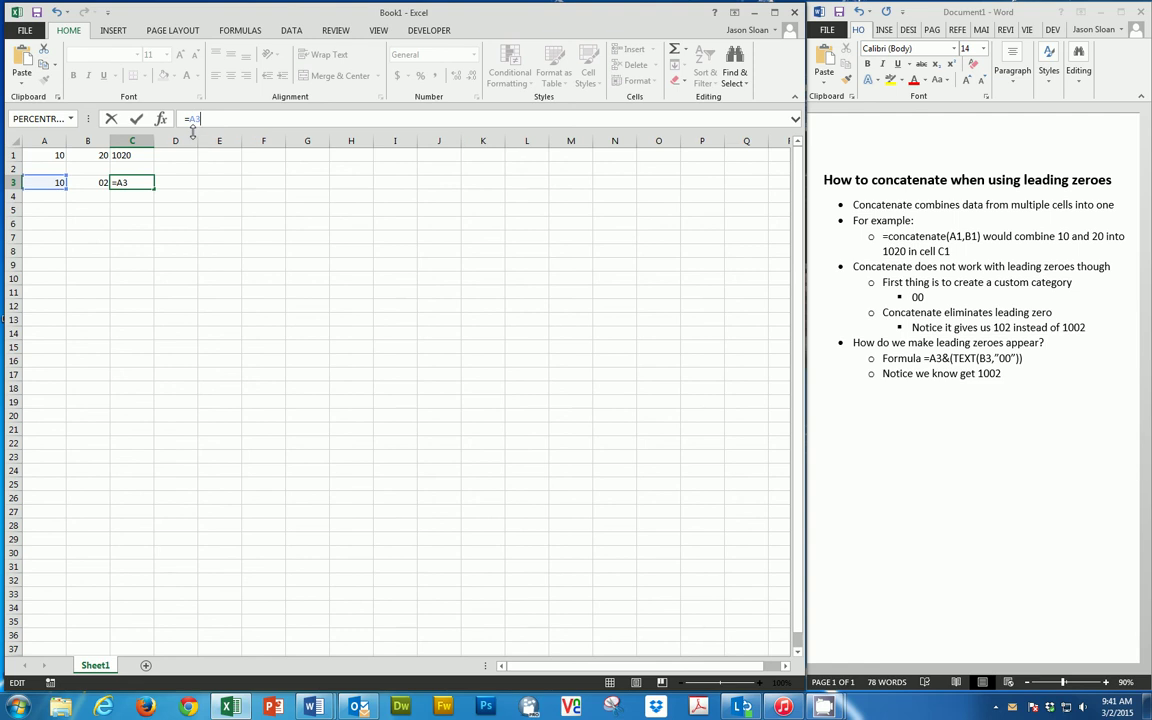
{"action": "type", "text": "&(TEXT("}
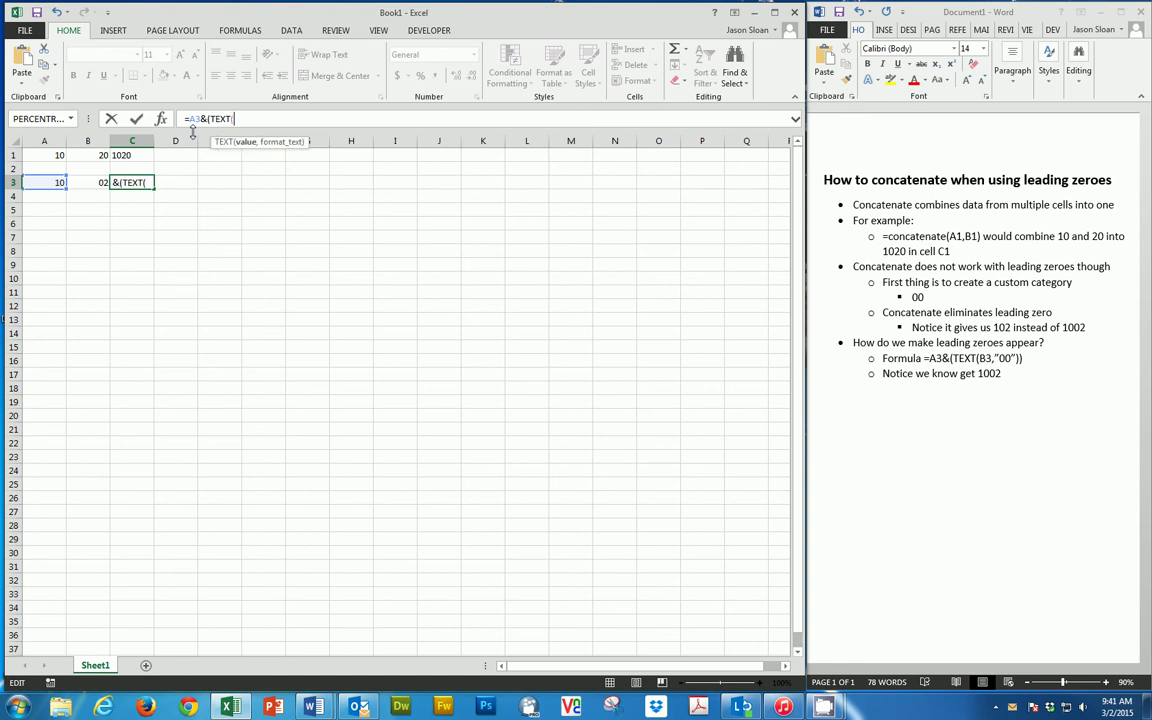
{"action": "type", "text": "B3"}
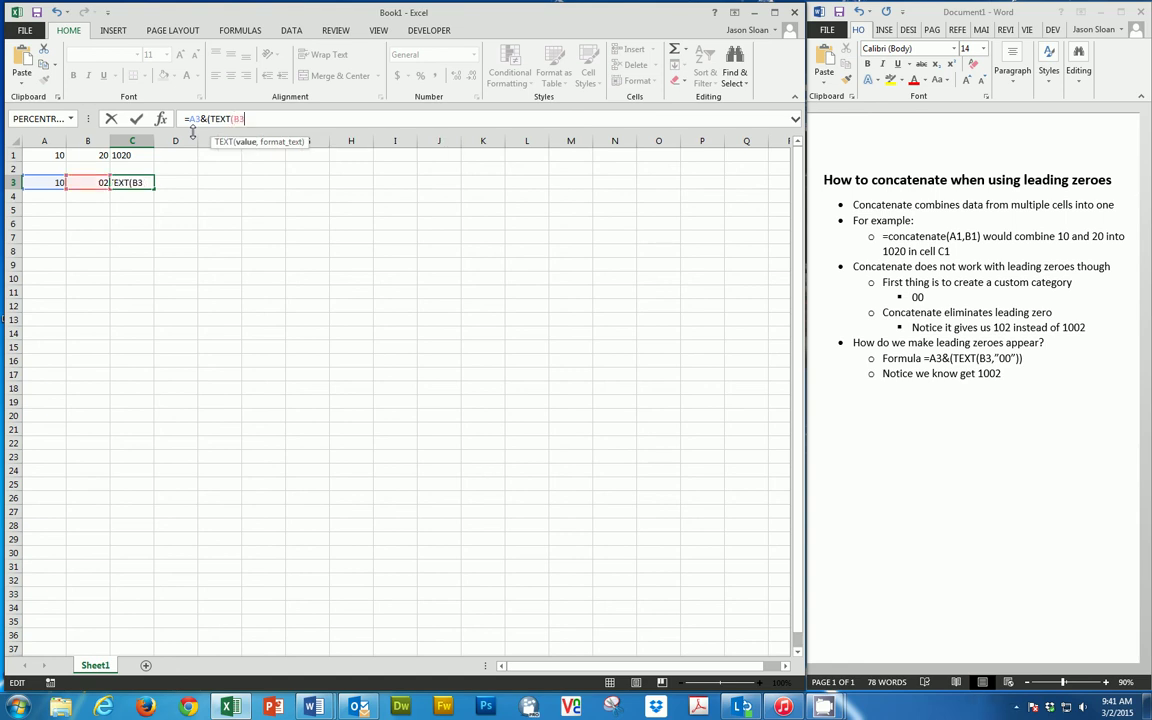
{"action": "type", "text": ",\"00\""}
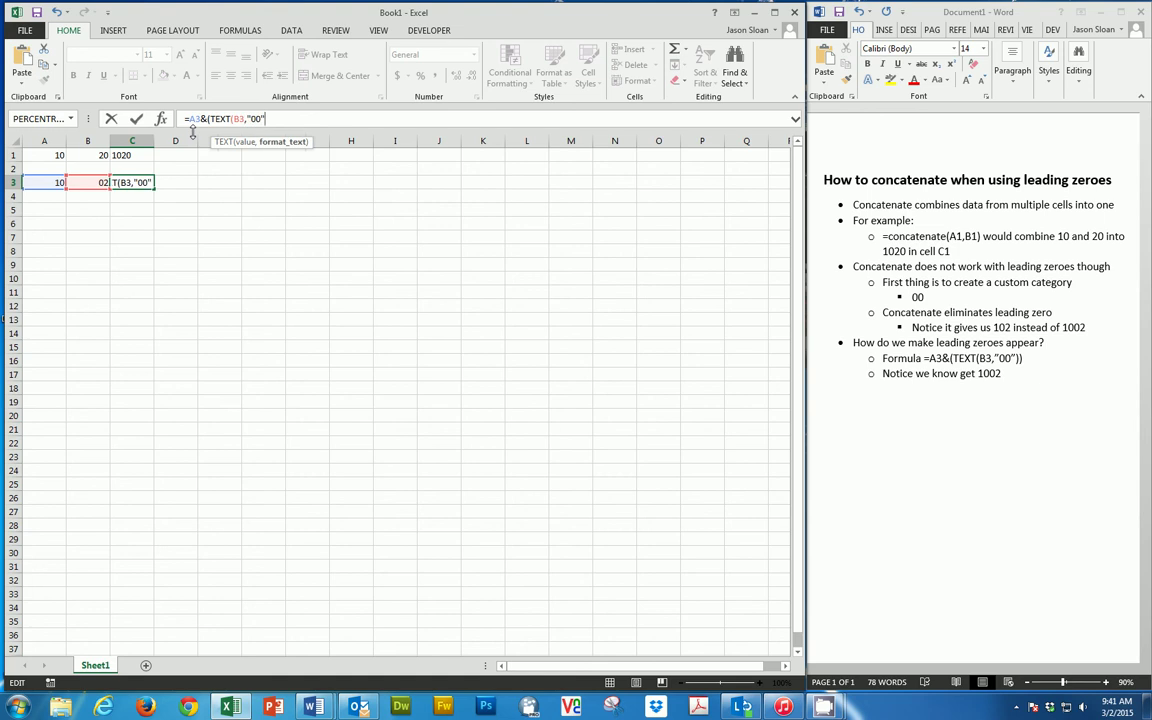
{"action": "type", "text": "))"}
{"action": "key", "text": "Return"}
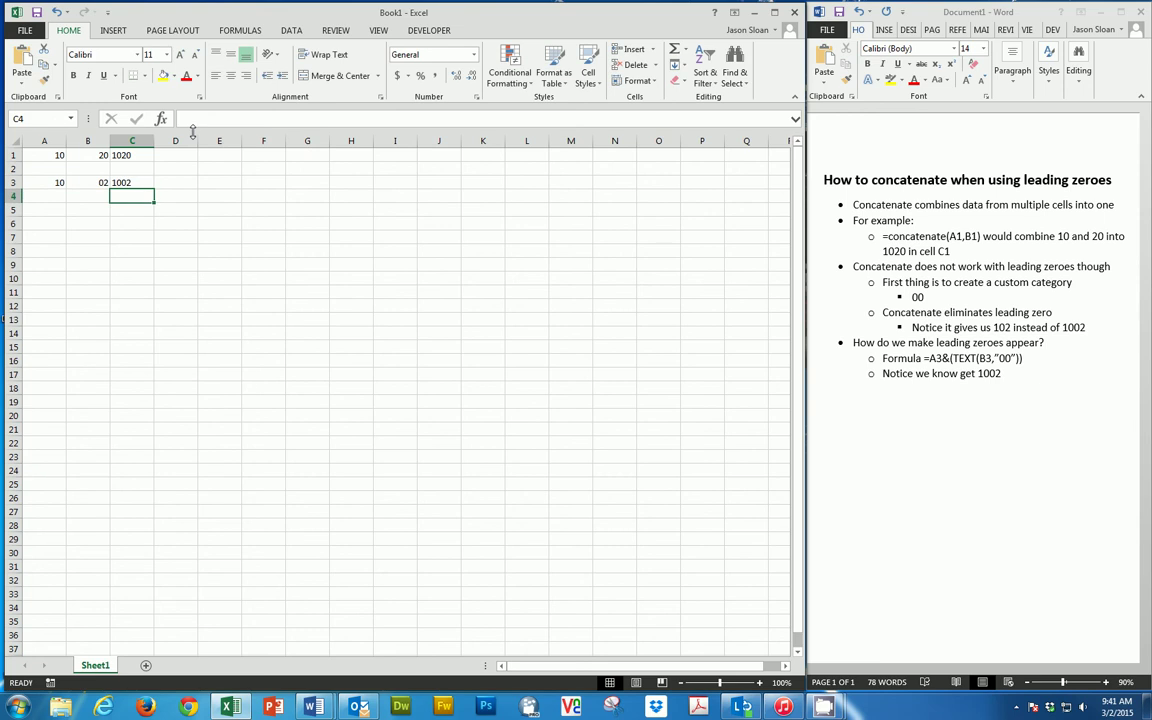
{"action": "left_click", "coordinate": [128, 184]}
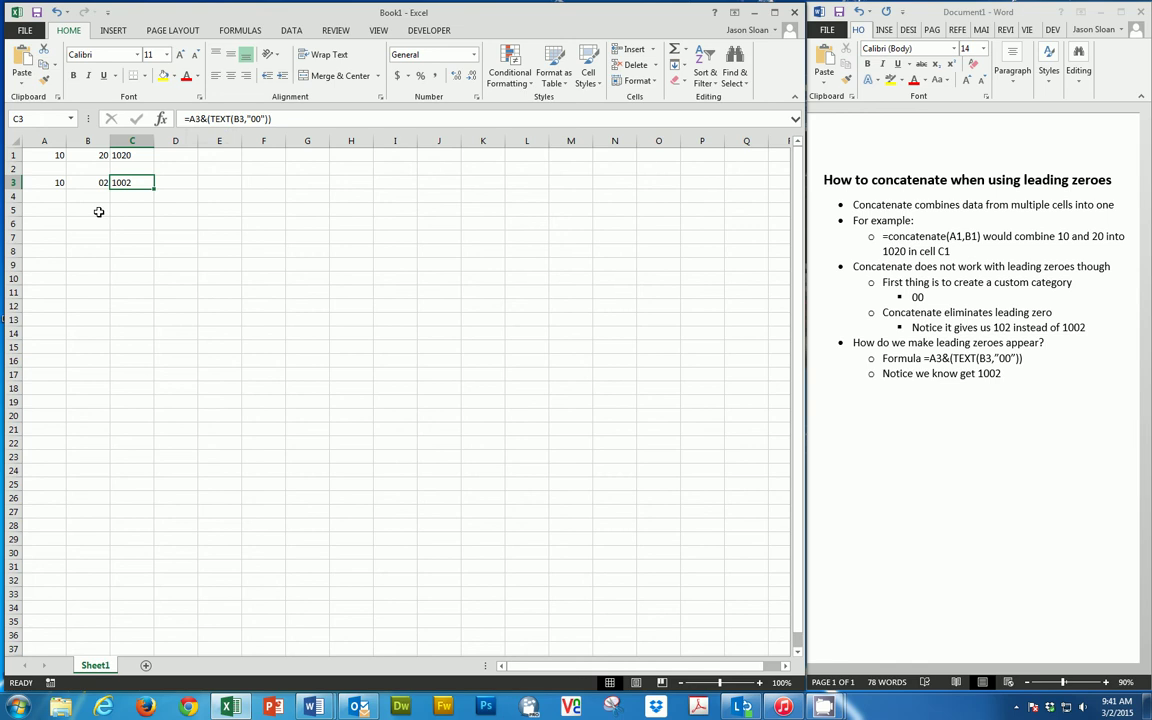
- Enter 02 in A4 and 10 in B4
{"action": "left_click", "coordinate": [51, 194]}
{"action": "type", "text": "0"}
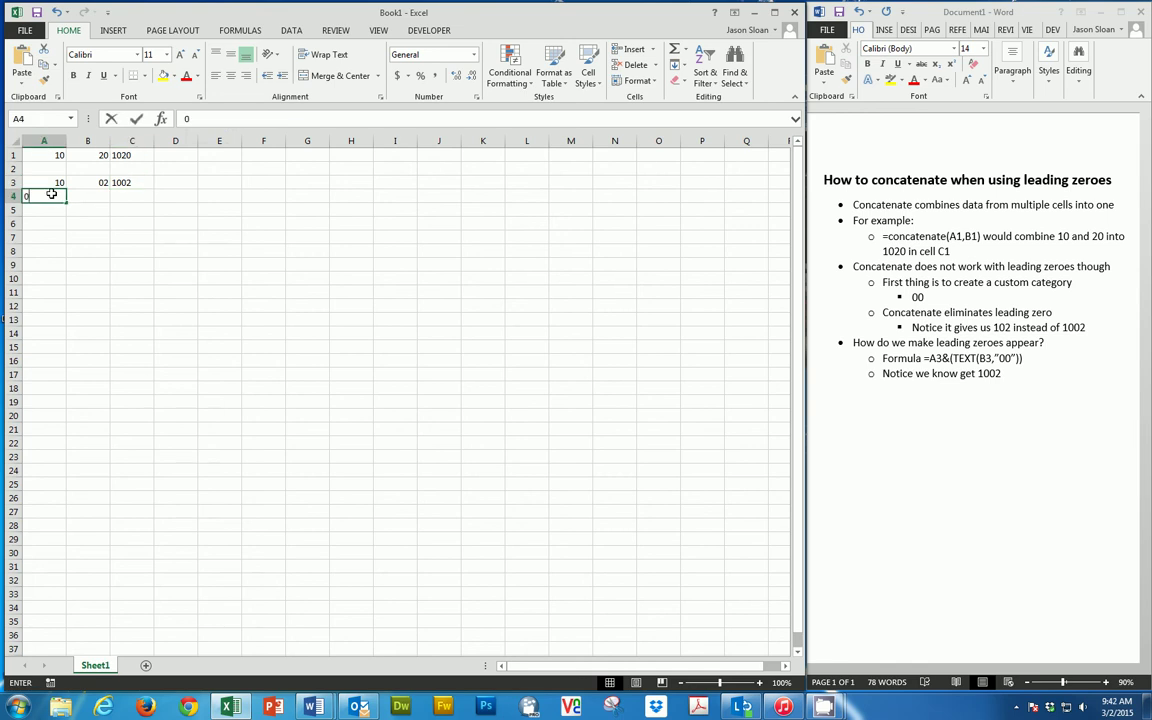
{"action": "type", "text": "2"}
{"action": "key", "text": "Tab"}
{"action": "type", "text": "10"}
{"action": "left_click", "coordinate": [51, 194]}
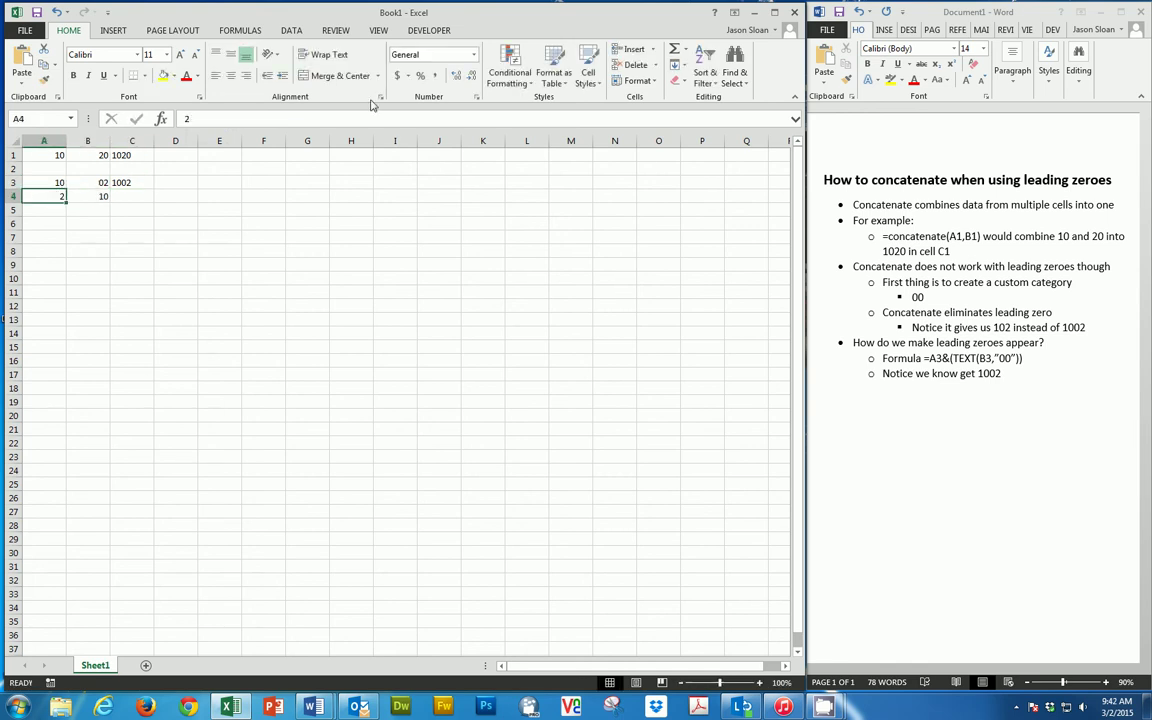
- Give A4 the custom number format 00 so it displays 02
{"action": "left_click", "coordinate": [477, 97]}
{"action": "left_click", "coordinate": [125, 375]}
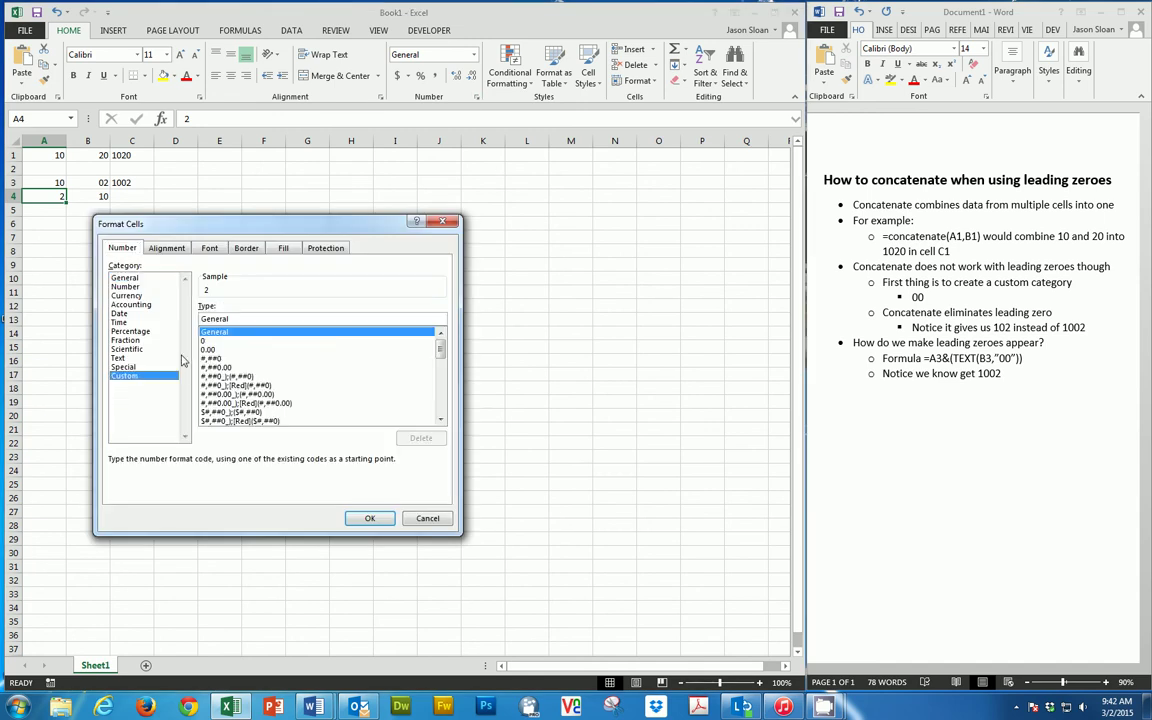
{"action": "left_click", "coordinate": [206, 342]}
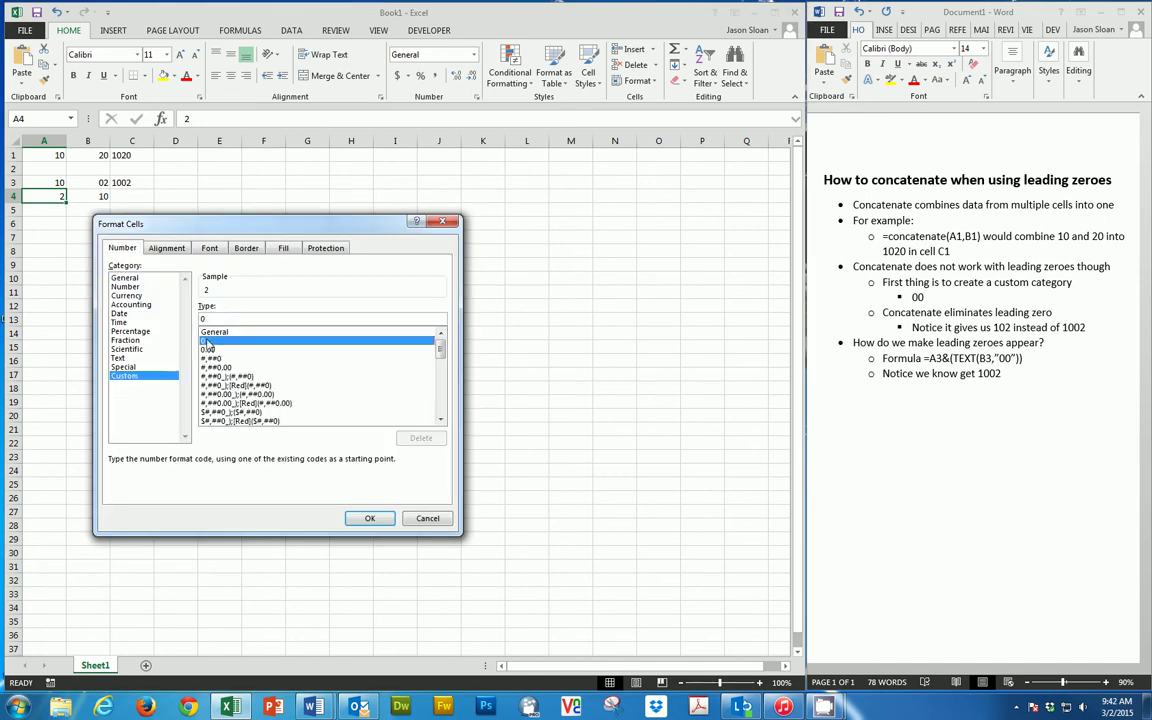
{"action": "left_click", "coordinate": [224, 317]}
{"action": "type", "text": "0"}
{"action": "left_click", "coordinate": [367, 519]}
{"action": "left_click", "coordinate": [76, 220]}
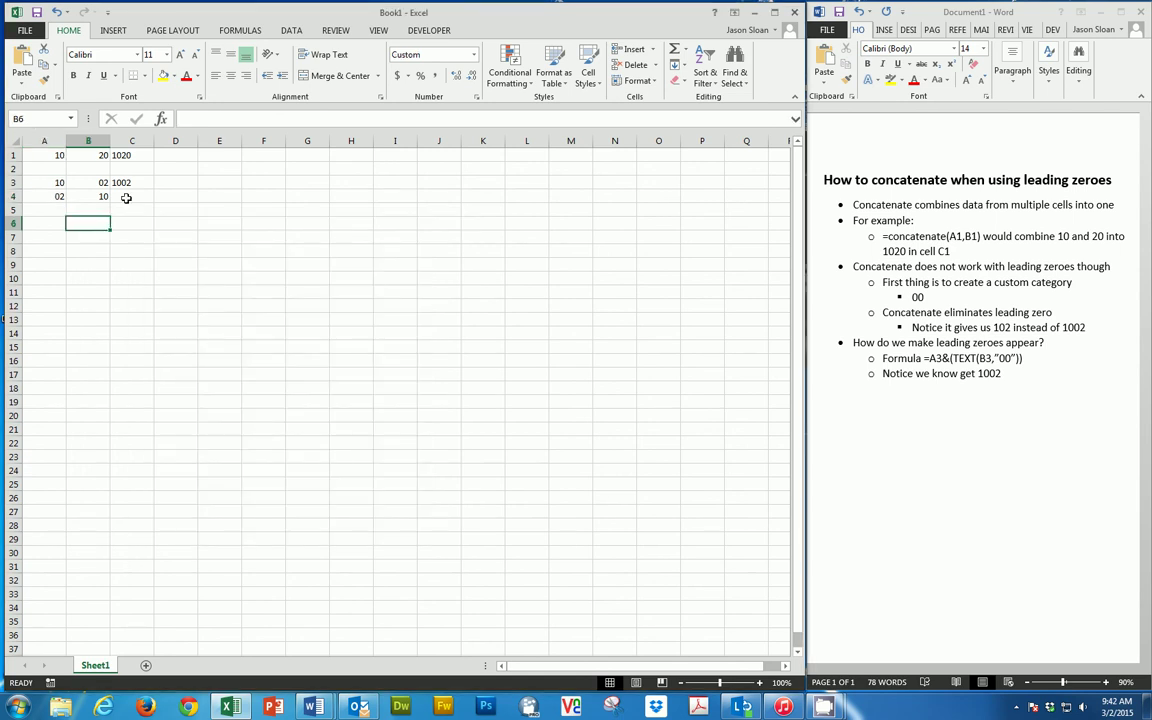
- Enter =TEXT(A4,"00")&B4 in C4, modelled on C3's formula, giving 0210
{"action": "left_click", "coordinate": [135, 196]}
{"action": "left_click", "coordinate": [121, 182]}
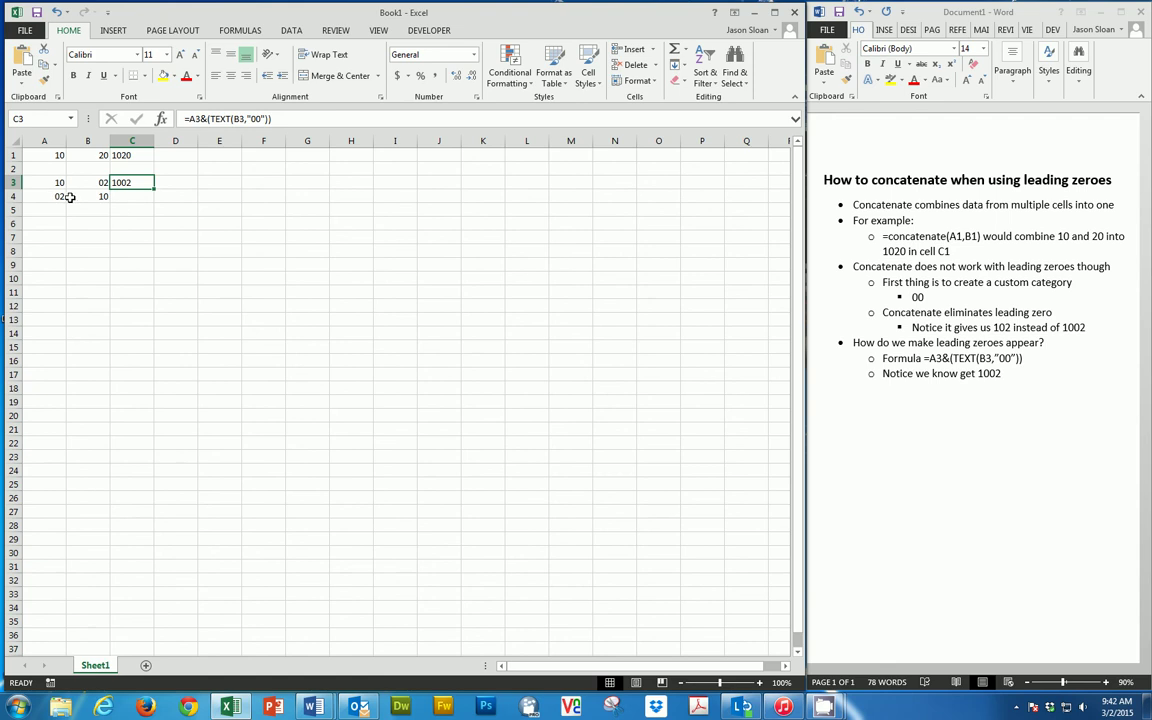
{"action": "left_click", "coordinate": [133, 198]}
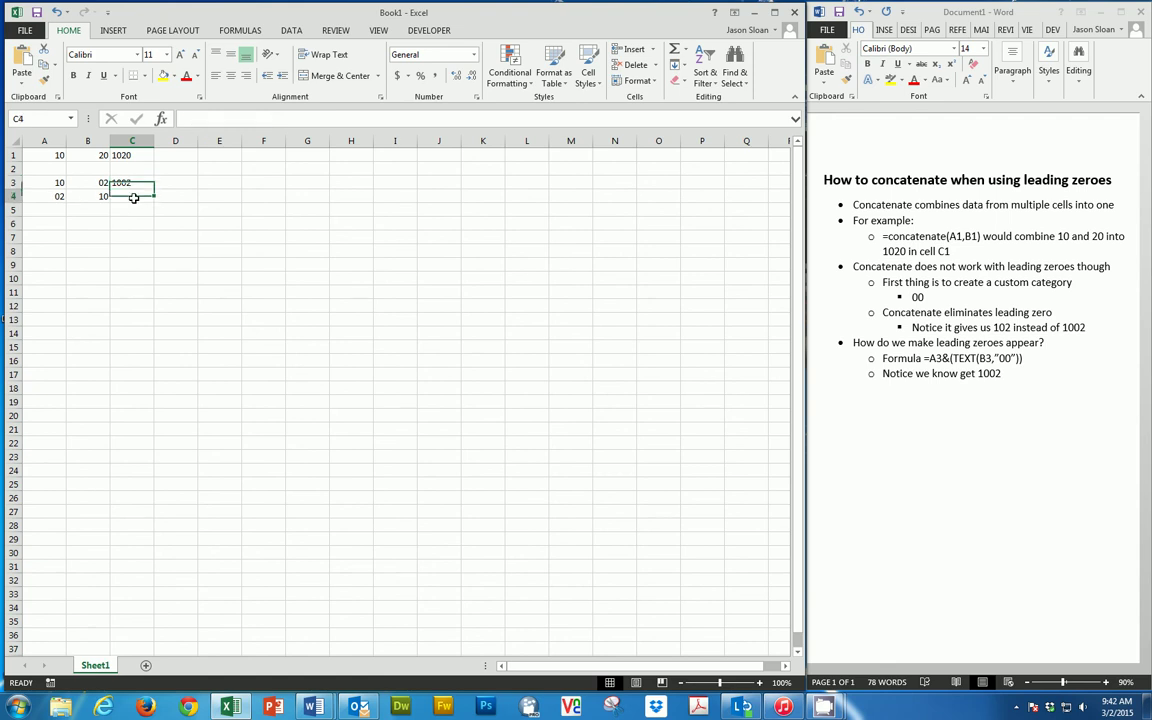
{"action": "left_click", "coordinate": [128, 184]}
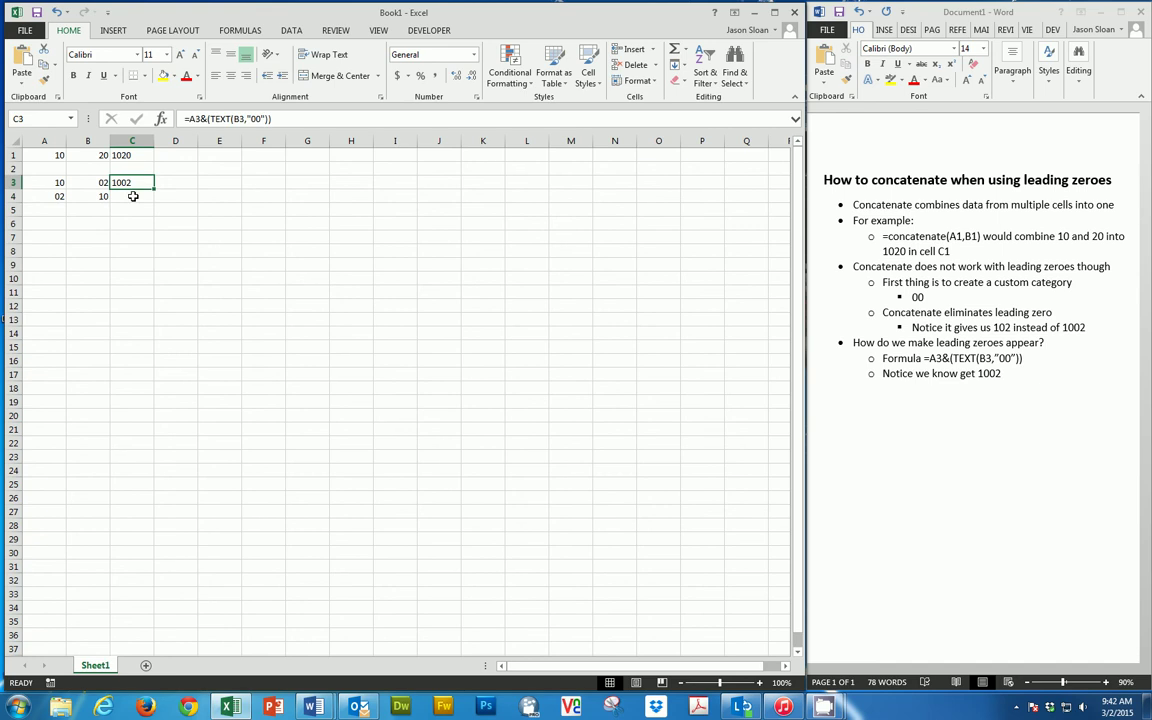
{"action": "left_click", "coordinate": [132, 197]}
{"action": "left_click", "coordinate": [200, 117]}
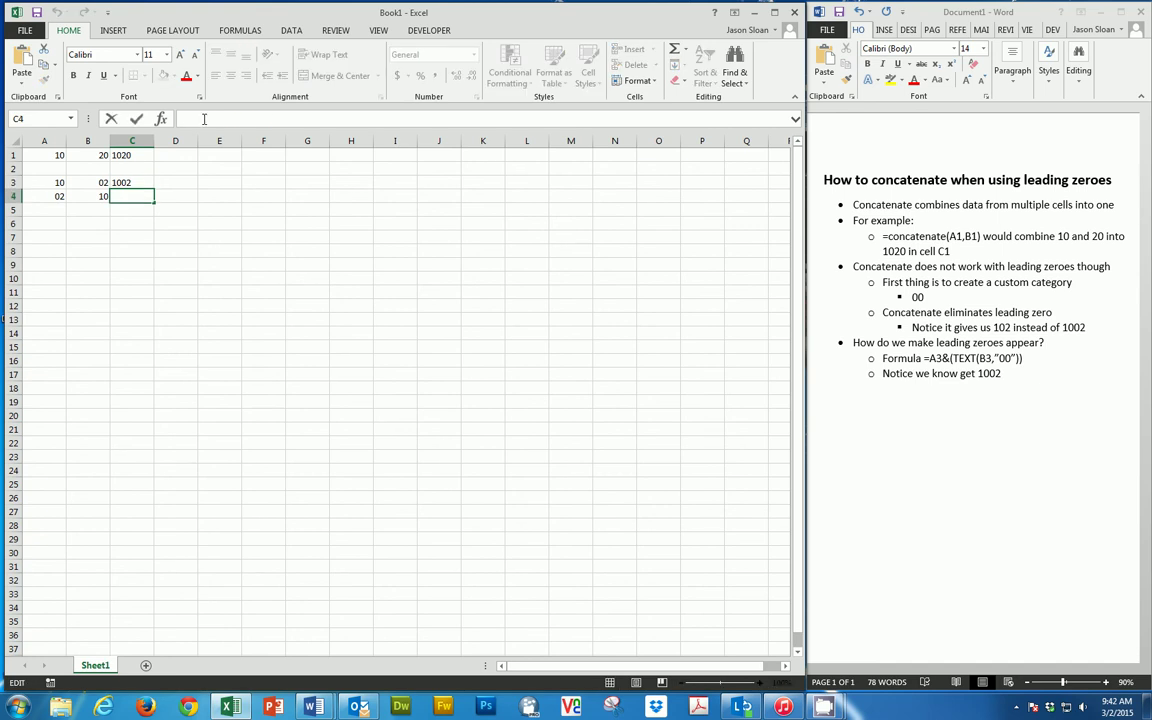
{"action": "type", "text": "="}
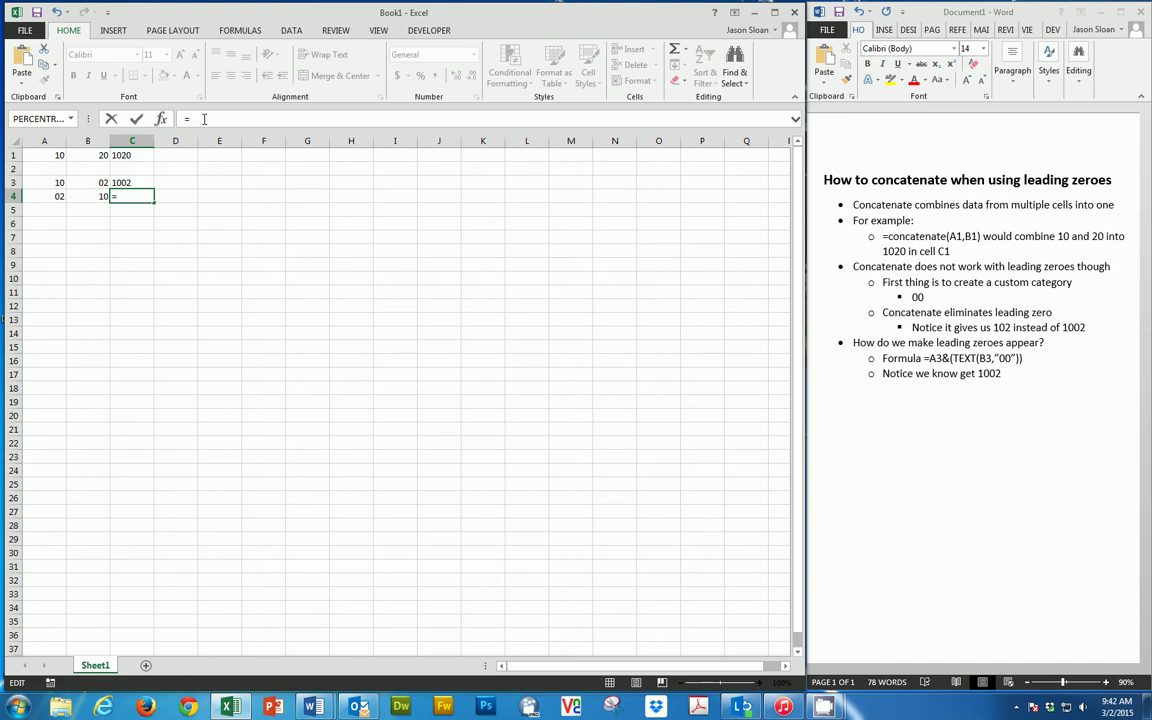
{"action": "type", "text": "TE"}
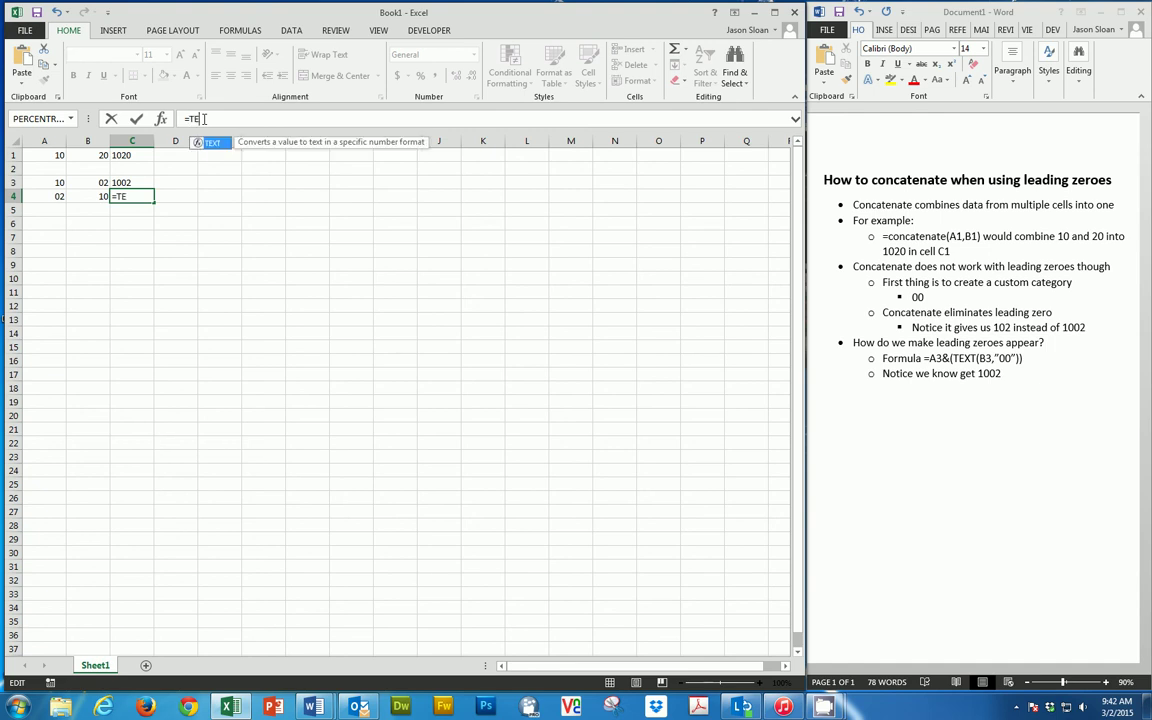
{"action": "double_click", "coordinate": [208, 143]}
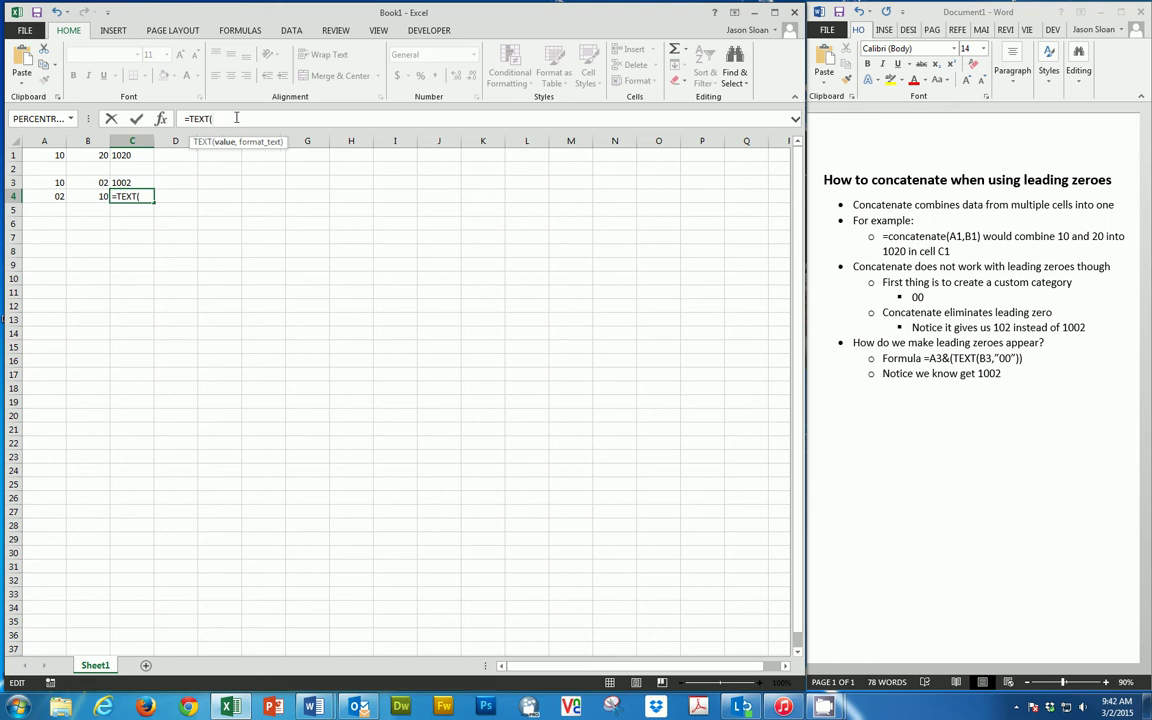
{"action": "type", "text": "A"}
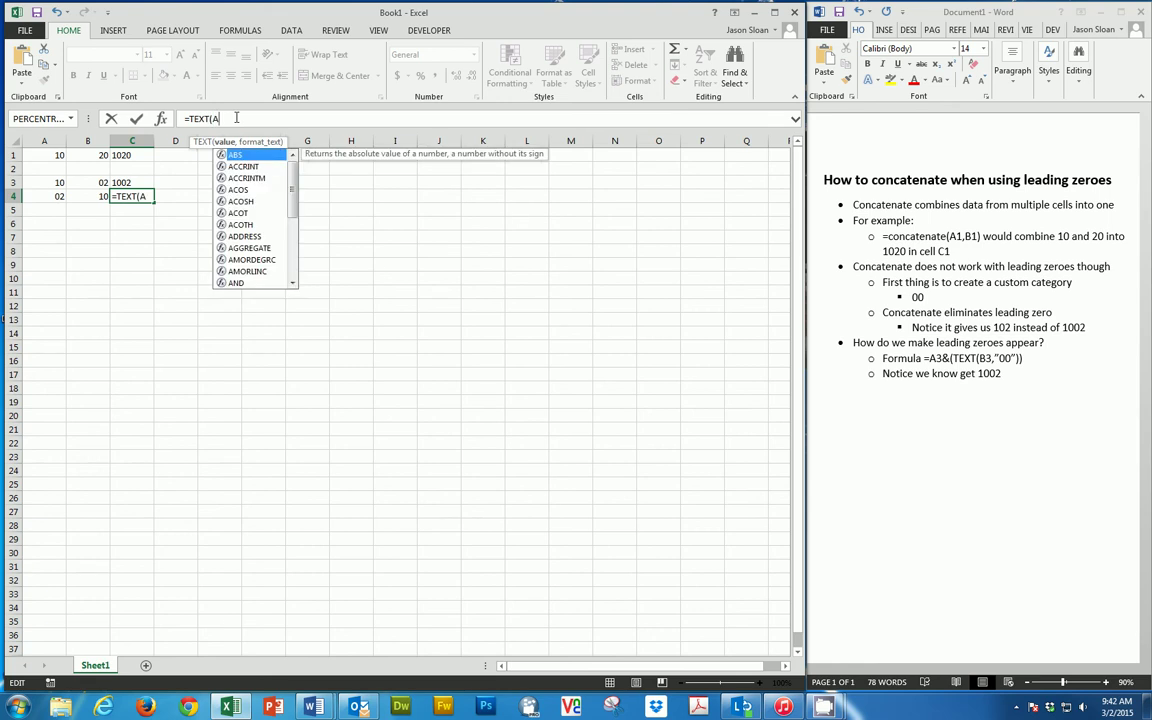
{"action": "type", "text": "4,\""}
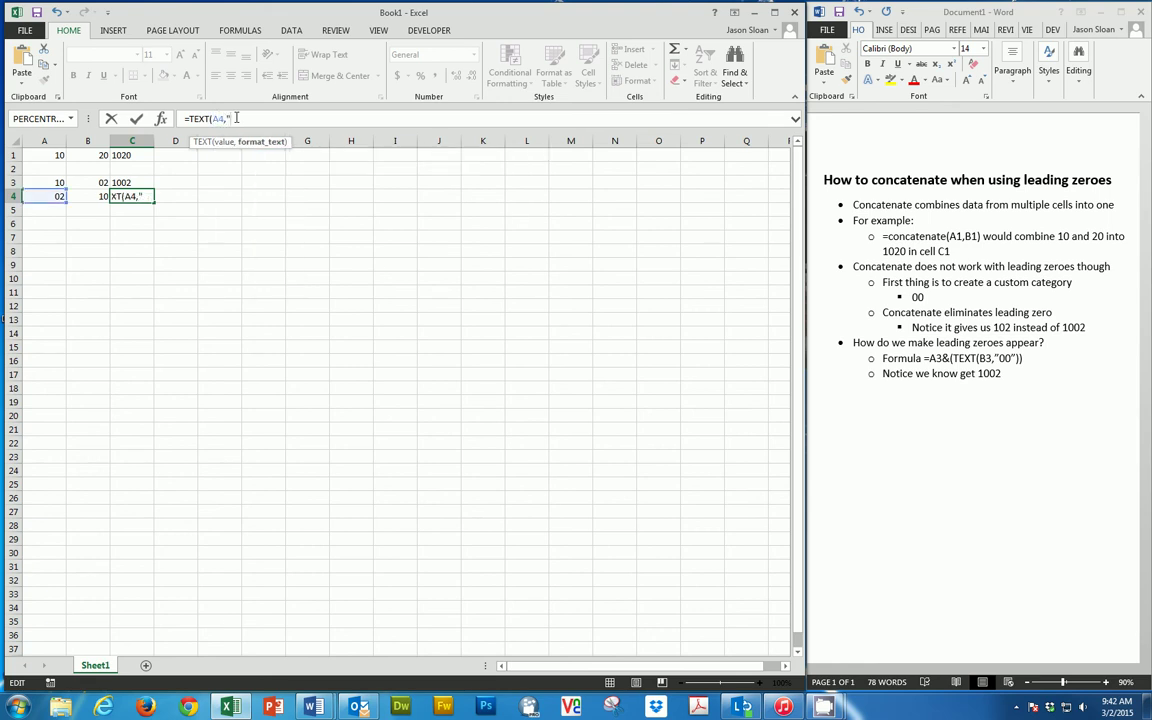
{"action": "type", "text": "00\")&"}
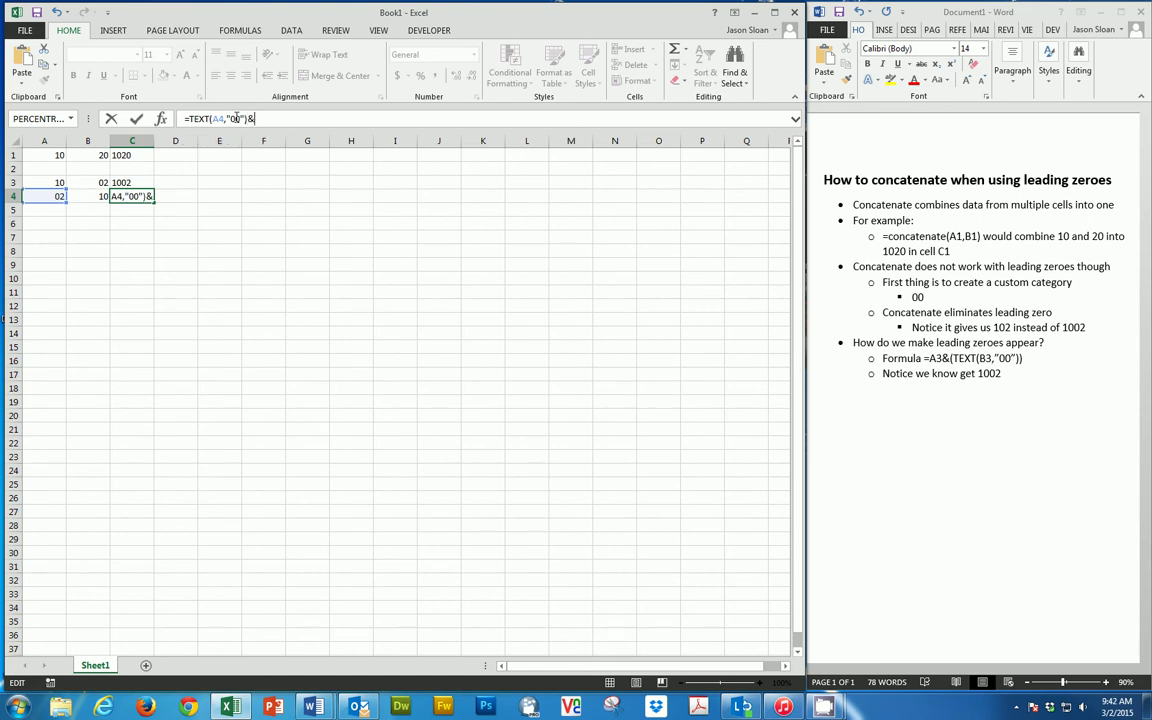
{"action": "type", "text": "b"}
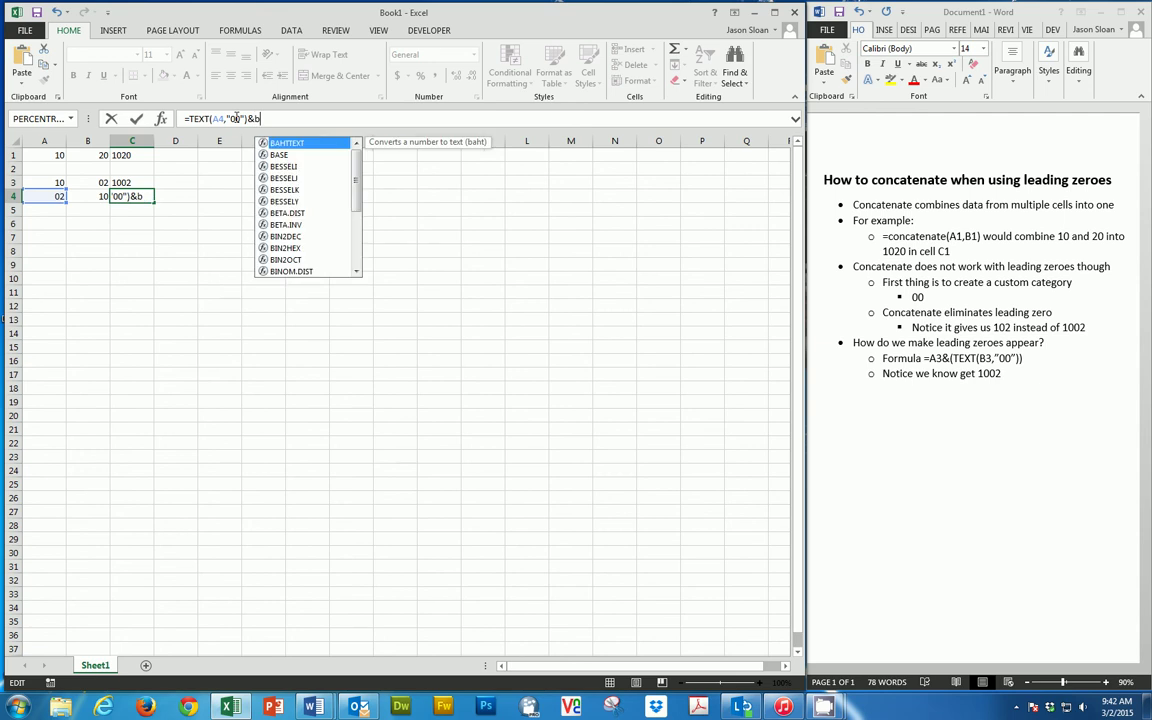
{"action": "type", "text": "4"}
{"action": "key", "text": "Return"}
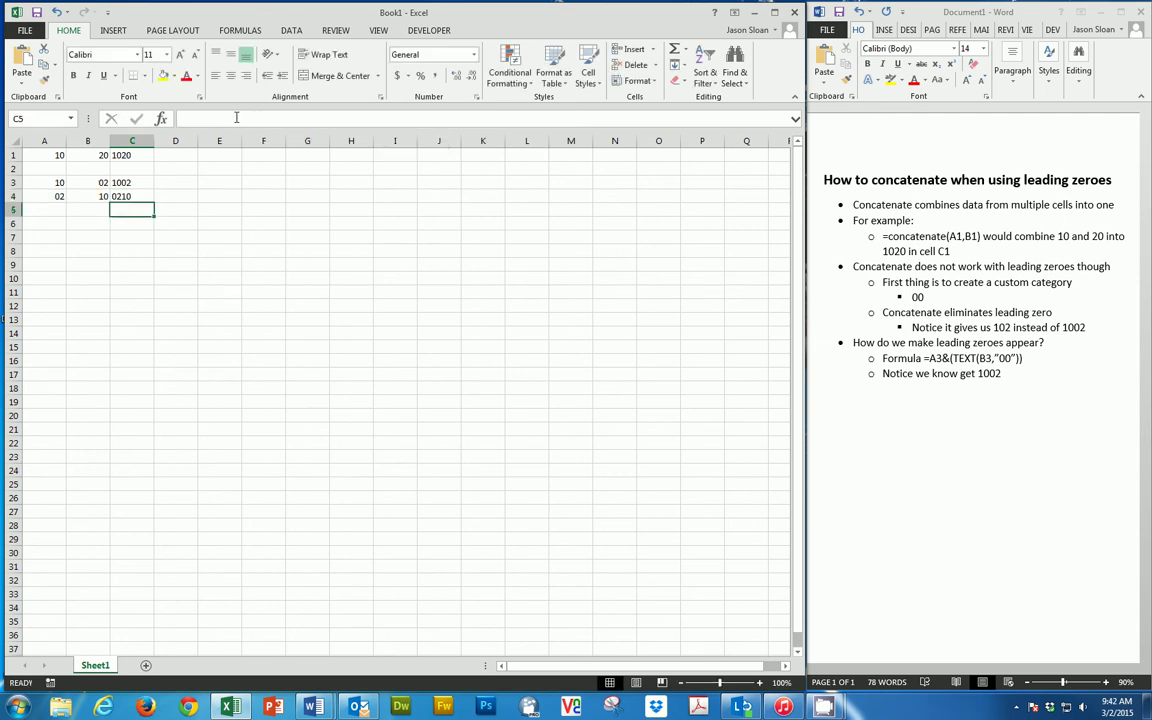
{"action": "left_click", "coordinate": [118, 200]}
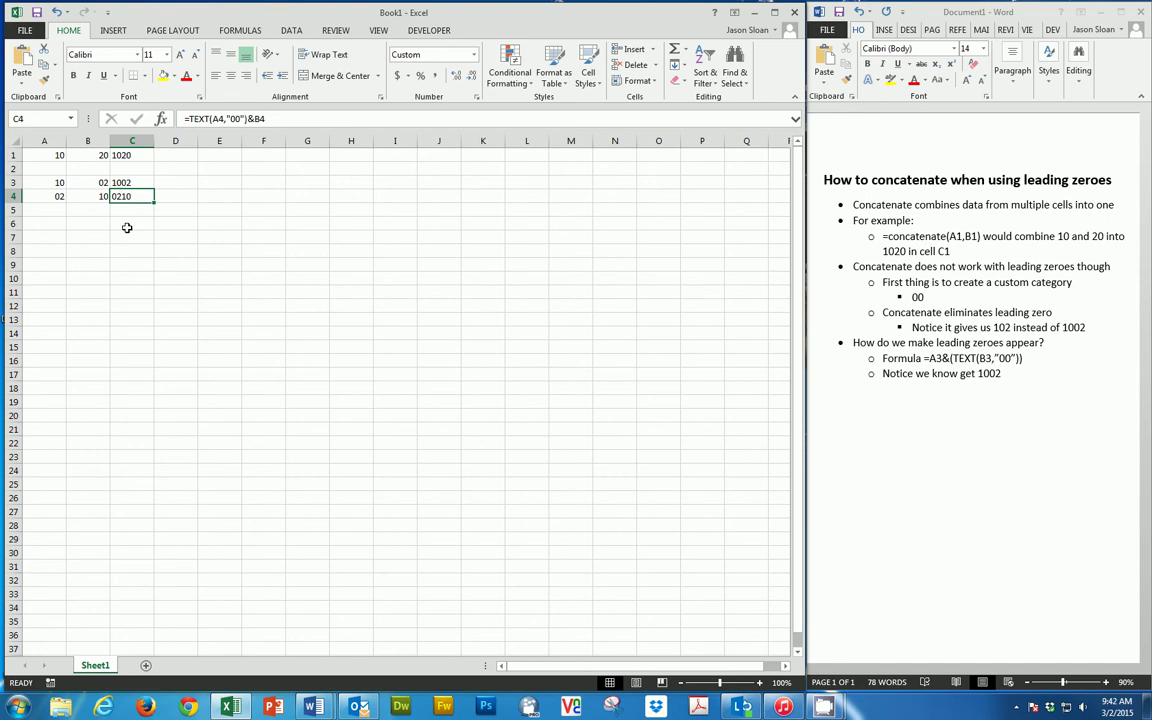
{"action": "left_click", "coordinate": [160, 194]}
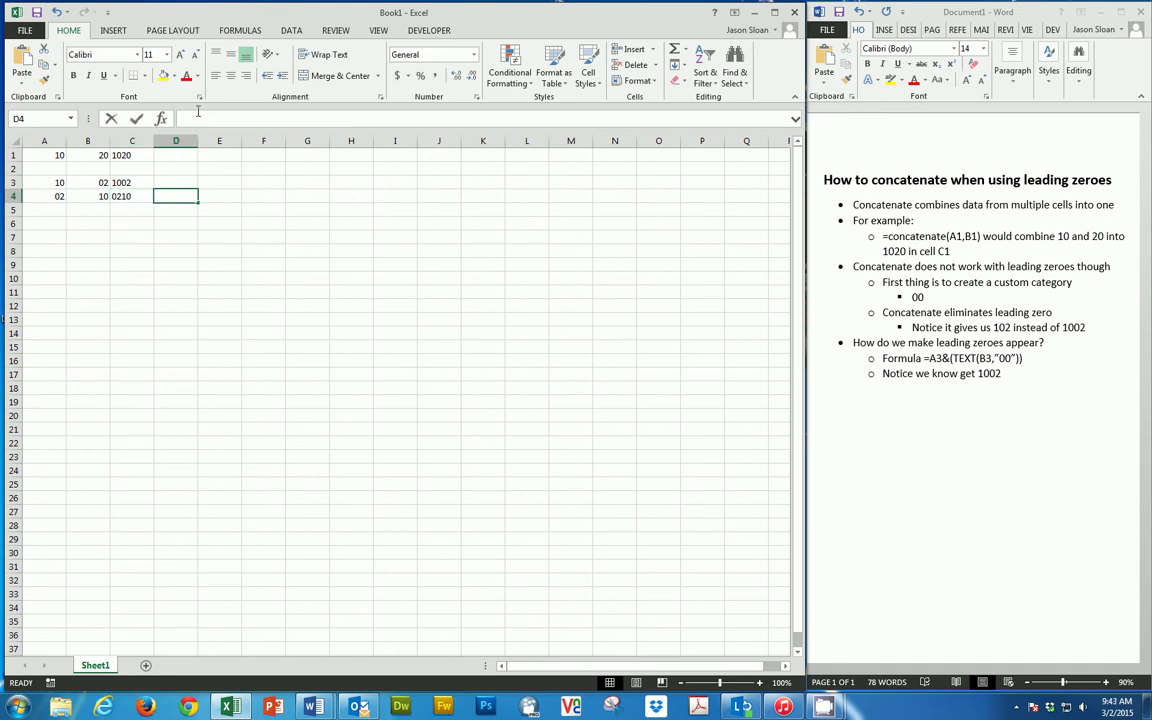
- Enter =CONCATENATE(A4,B4) in D4, which shows 210 without the leading zero
{"action": "type", "text": "=CON"}
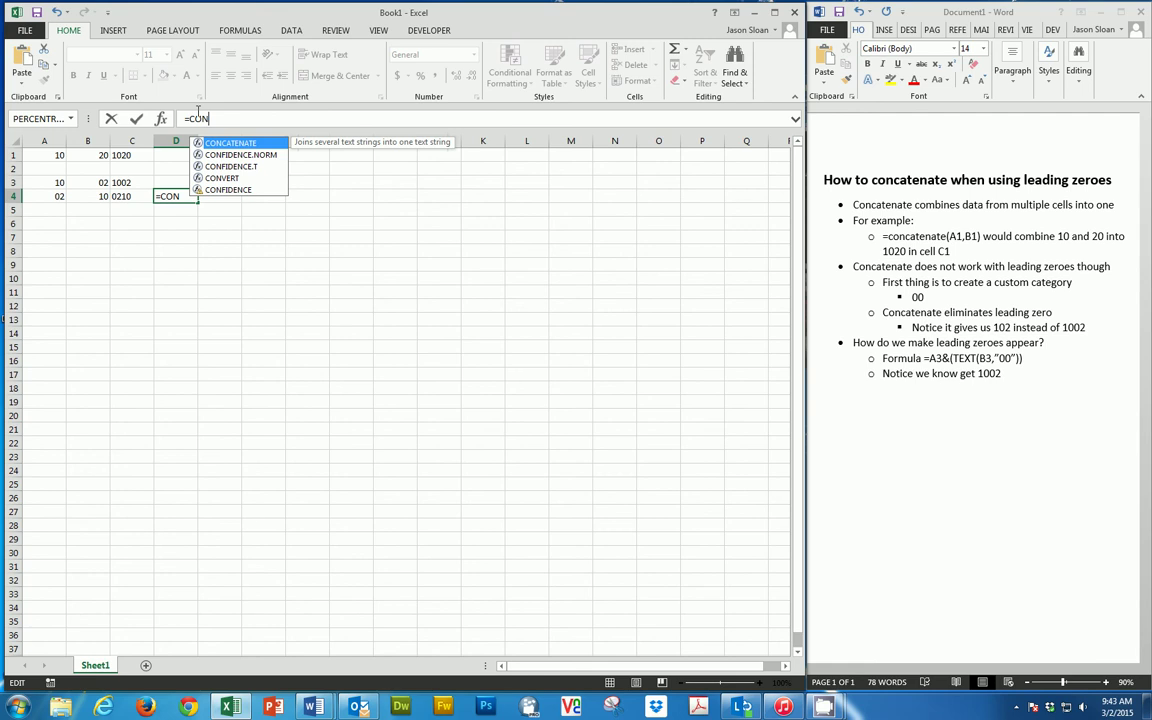
{"action": "double_click", "coordinate": [209, 146]}
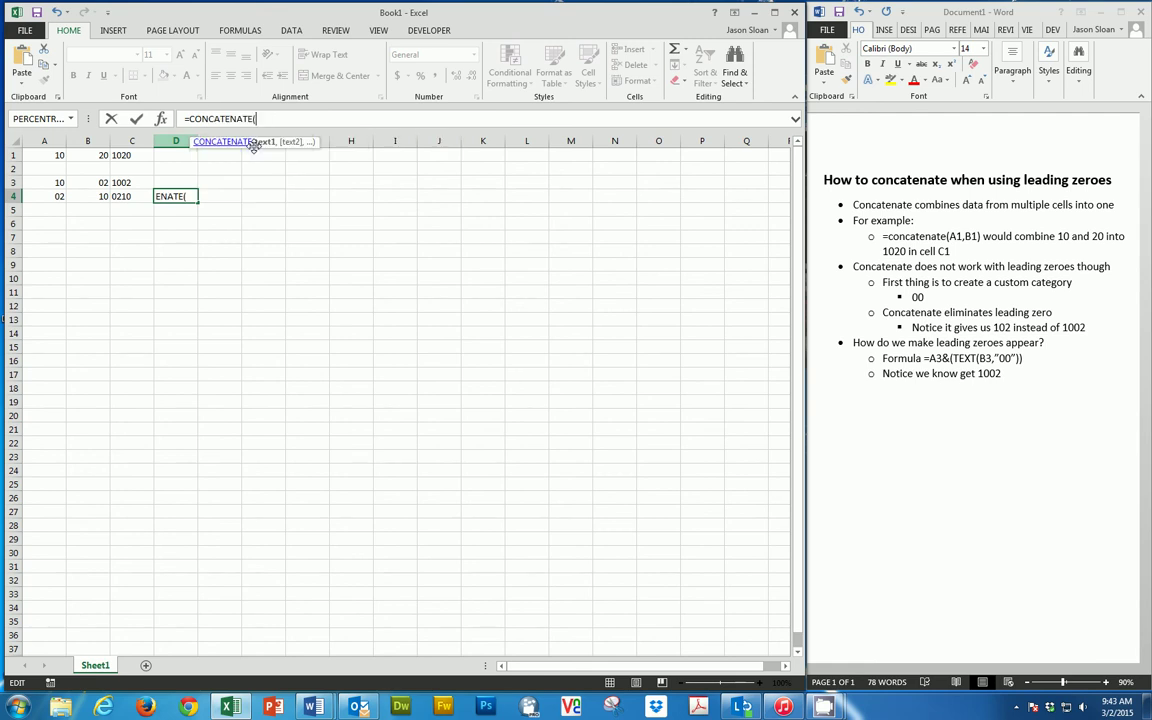
{"action": "type", "text": "A4"}
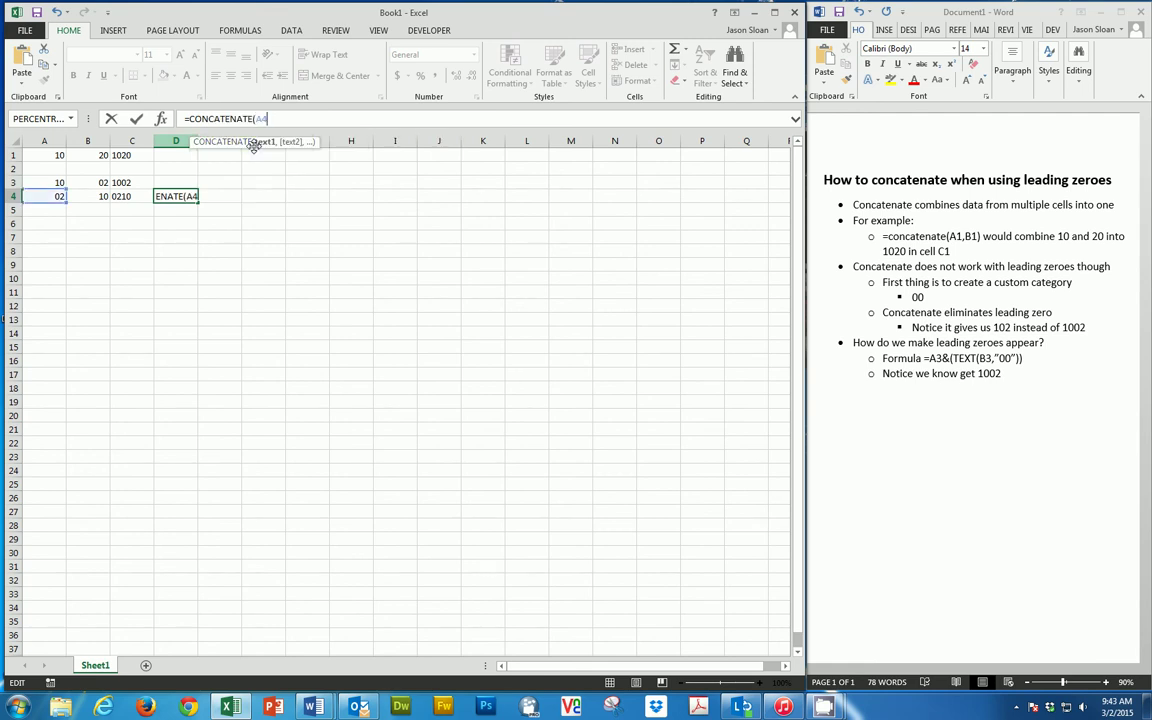
{"action": "type", "text": ",B4"}
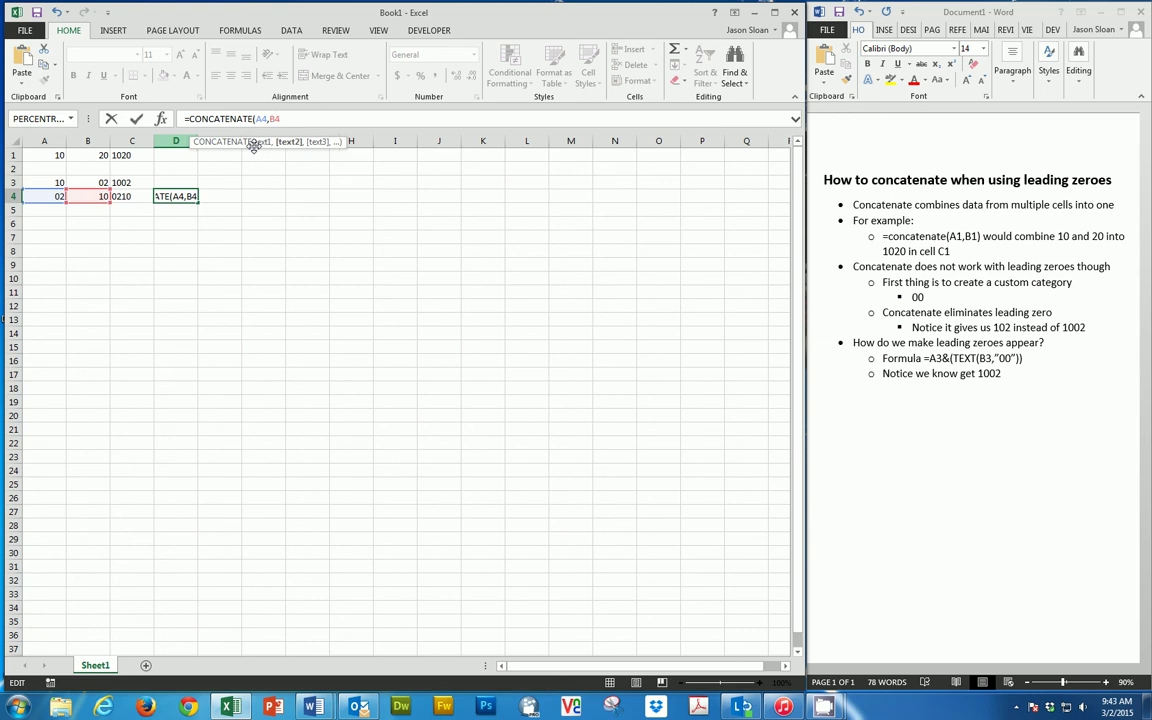
{"action": "key", "text": "Return"}
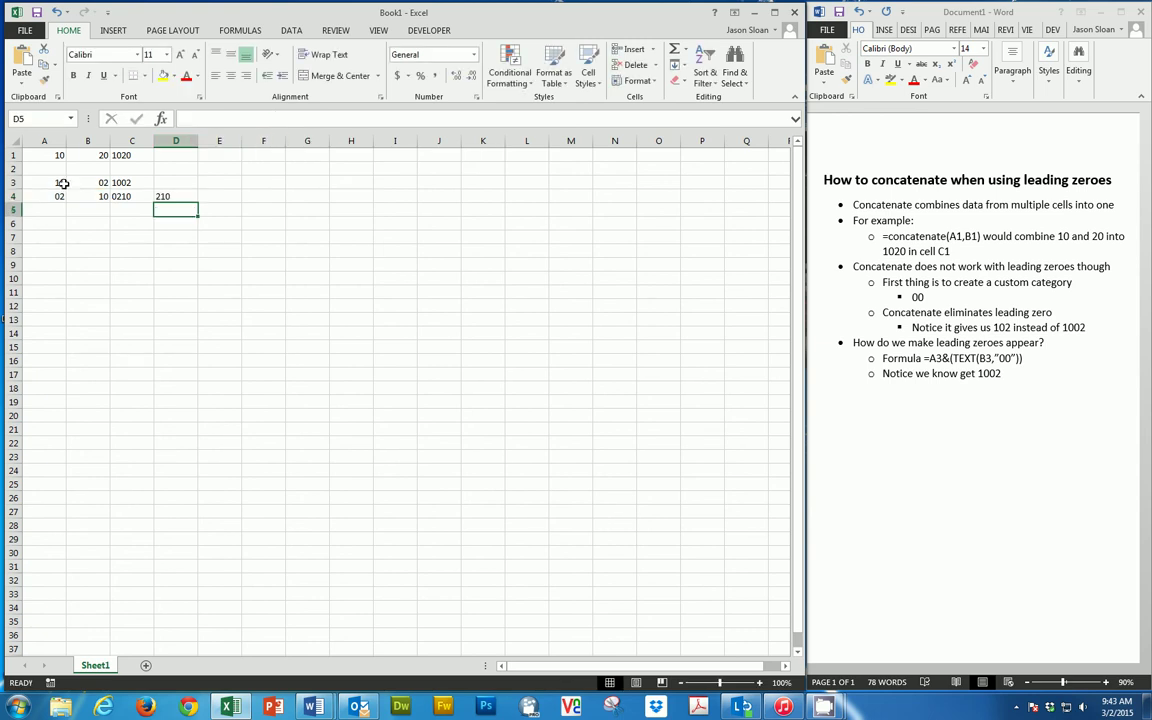